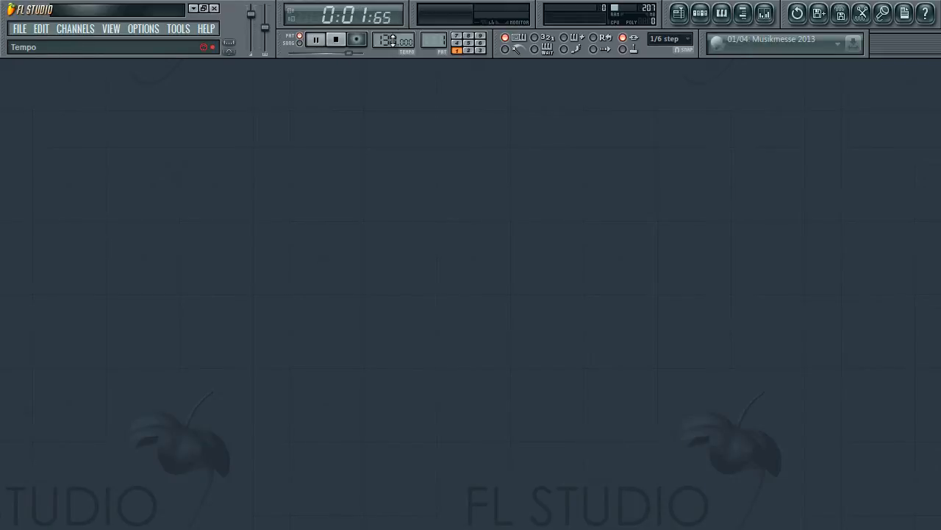
Set the project tempo to 170
drag(392, 40, 395, 471)
drag(394, 40, 394, 488)
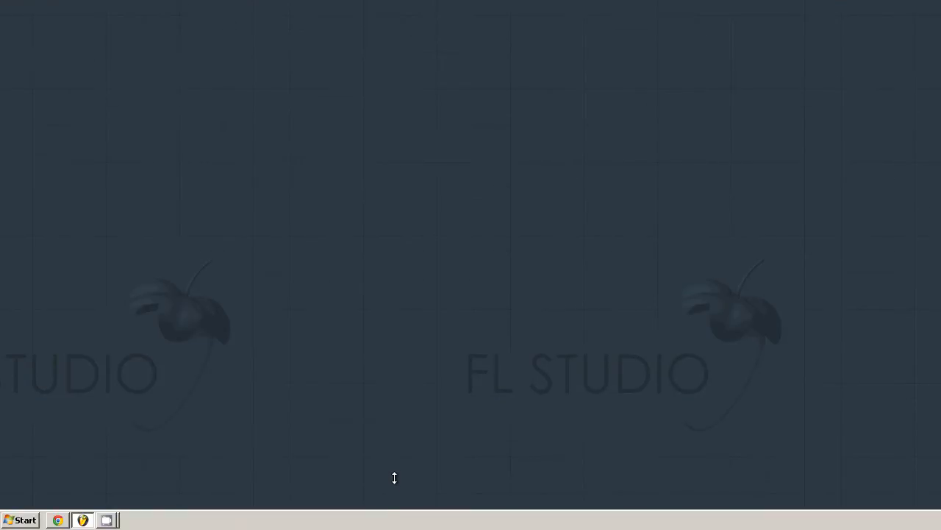
drag(402, 456, 392, 41)
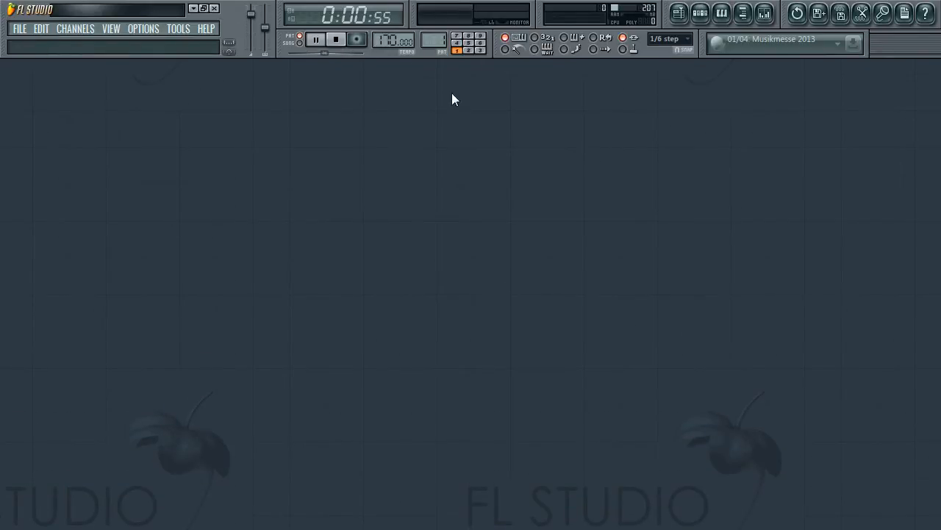
mouse_move(392, 39)
mouse_down()
mouse_move(393, 427)
mouse_move(392, 39)
mouse_up()
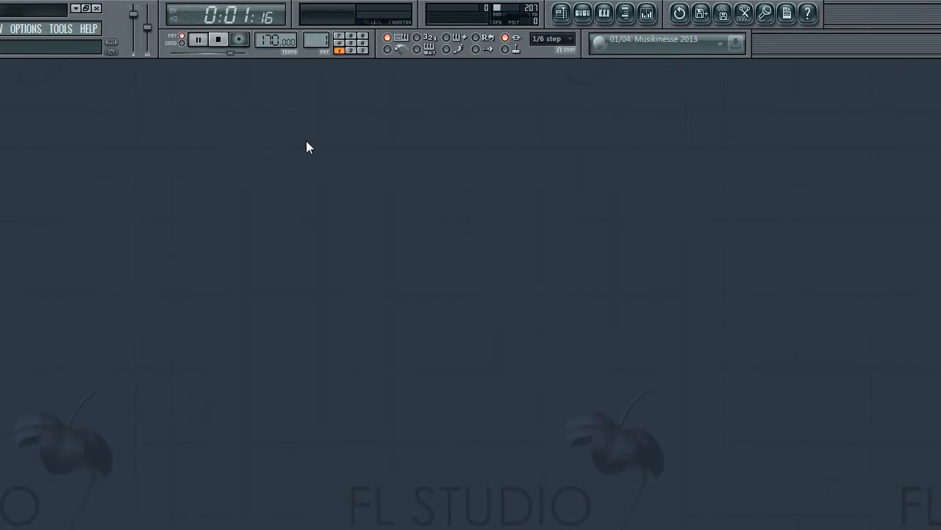
Show the step sequencer and the file browser, and make the browser narrower
click(583, 13)
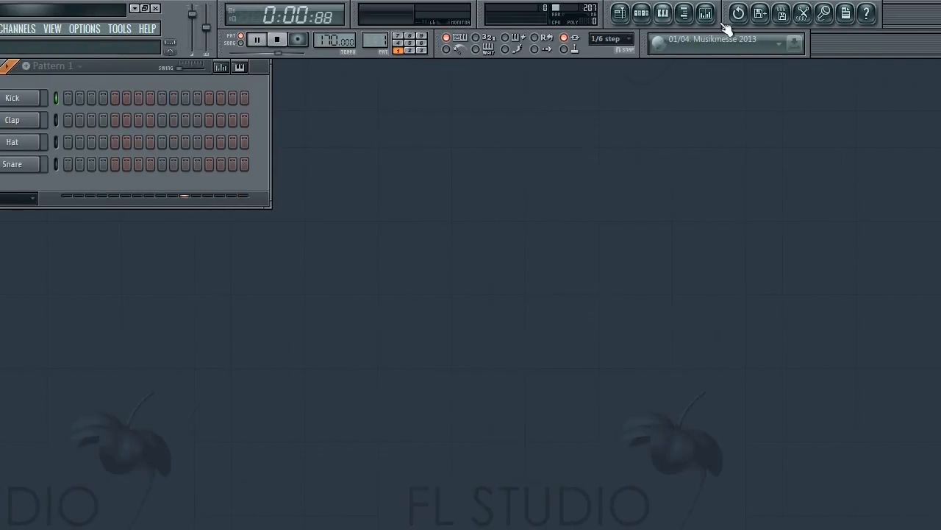
click(627, 16)
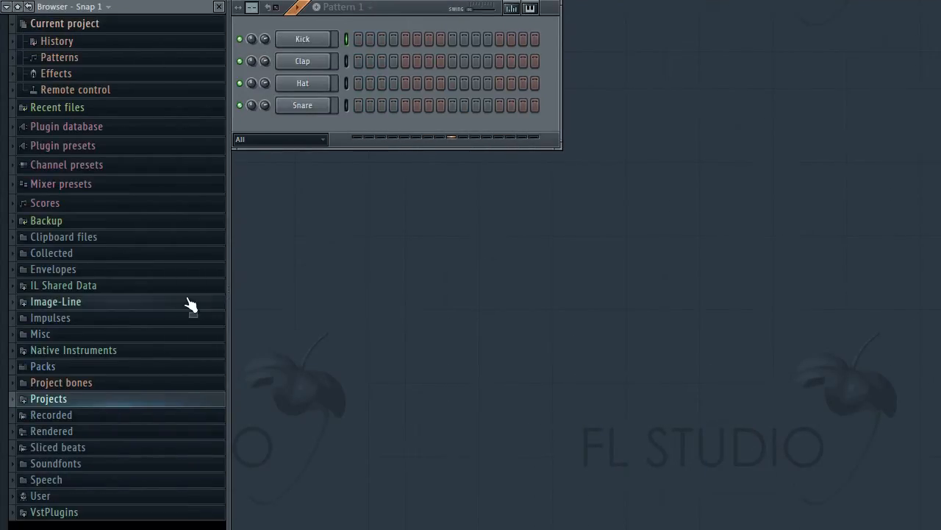
drag(227, 286, 169, 286)
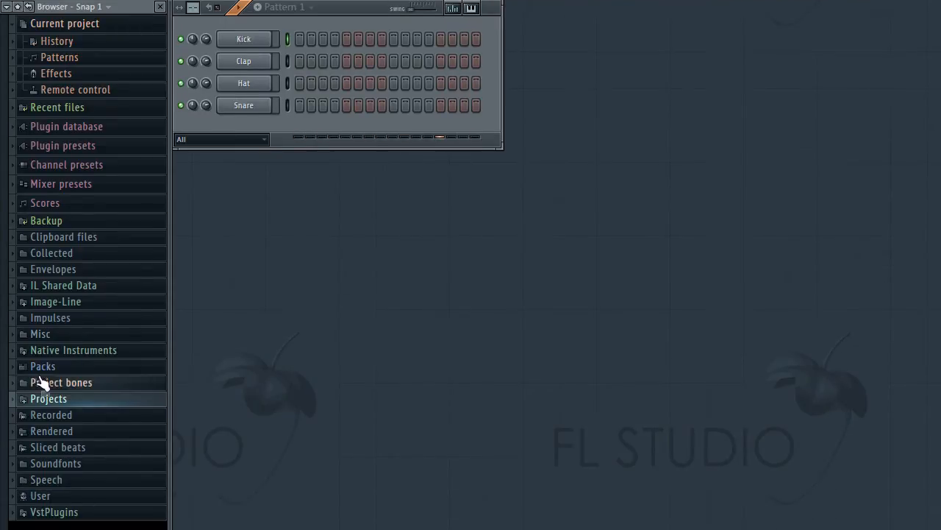
Expand Packs and Drum Kit 01, and audition FPC_CaribShake_007, FLS_Snare 01a and FLS_Hatpd 01
click(50, 425)
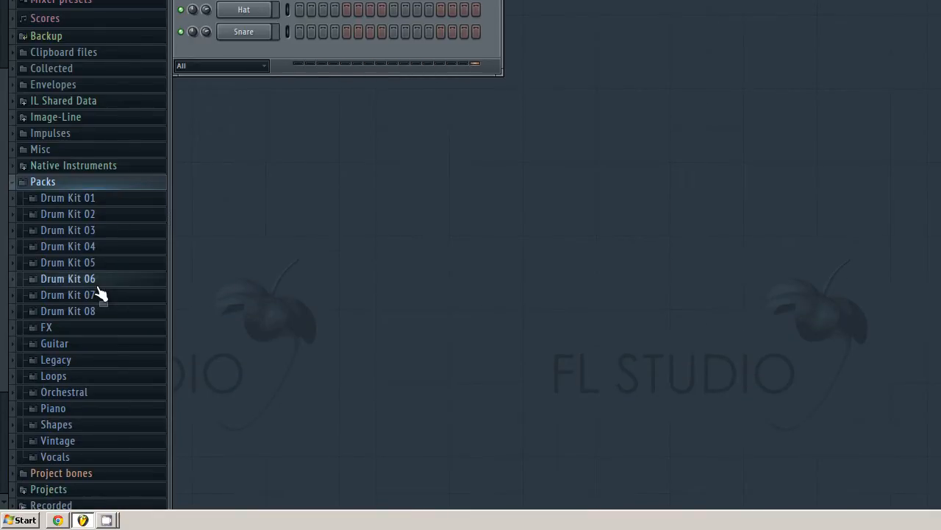
click(74, 198)
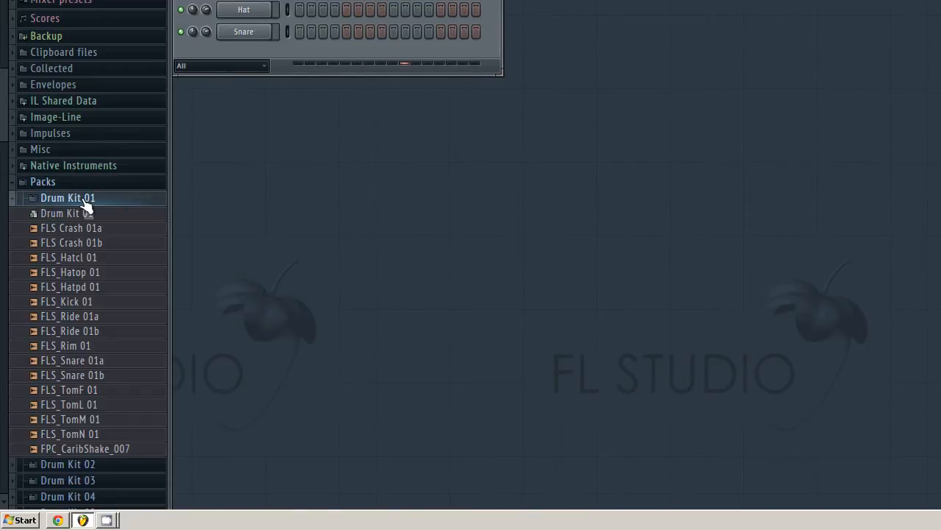
click(132, 452)
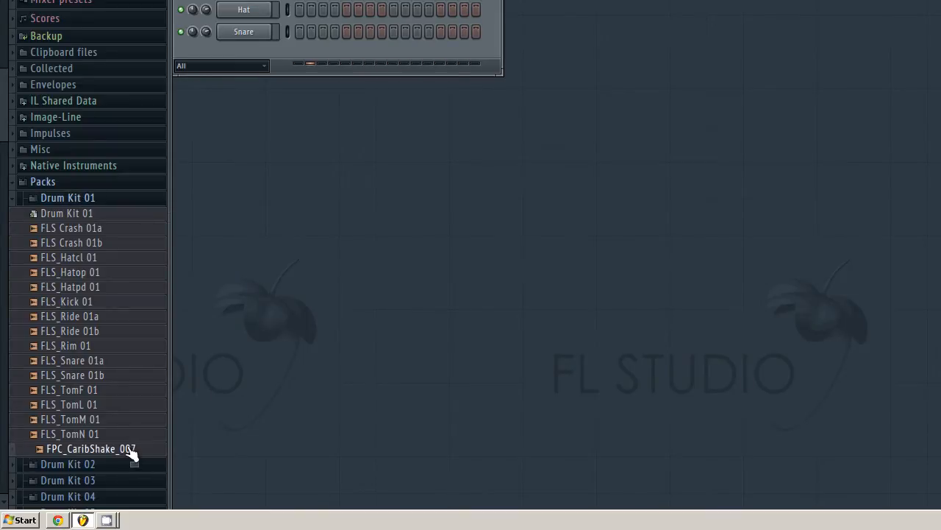
click(88, 363)
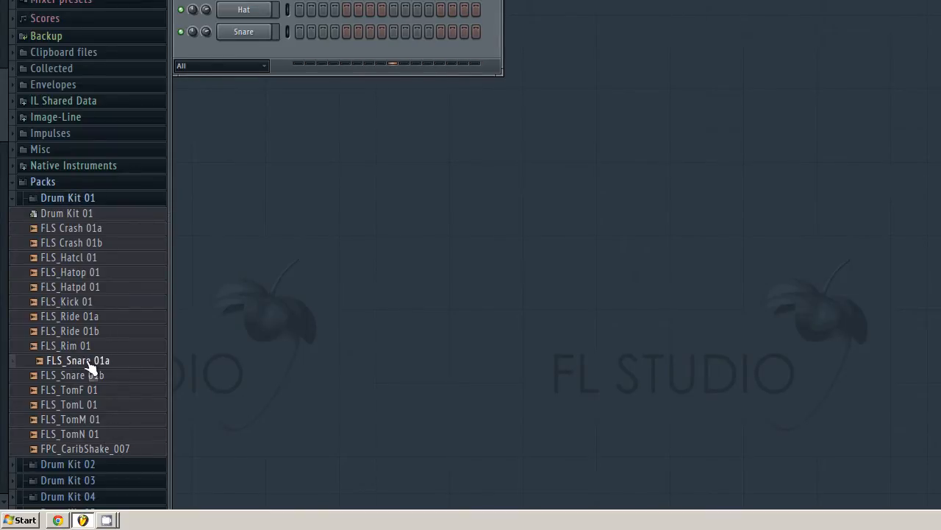
click(86, 290)
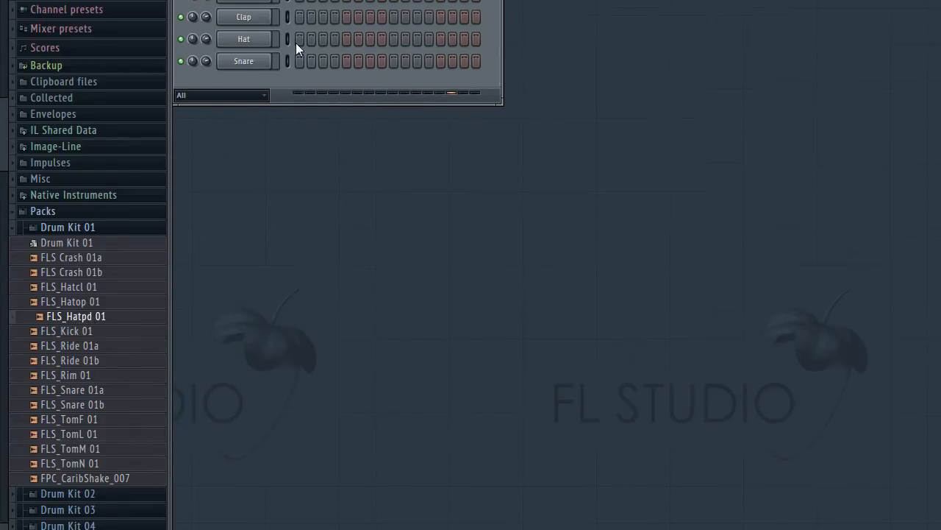
Compare the Kick and Snare channels with the FLS_Snare 01a sample, moving the channel settings closer to the step sequencer
click(259, 100)
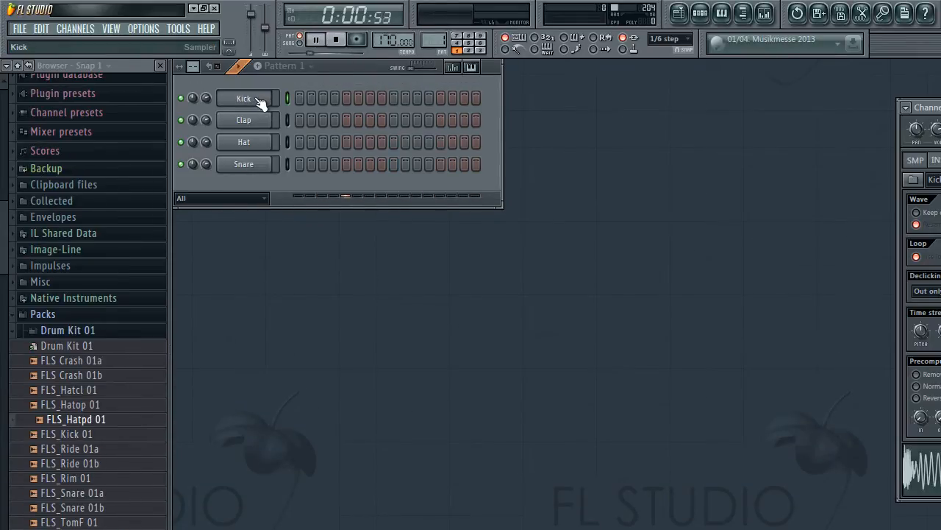
drag(916, 118, 689, 116)
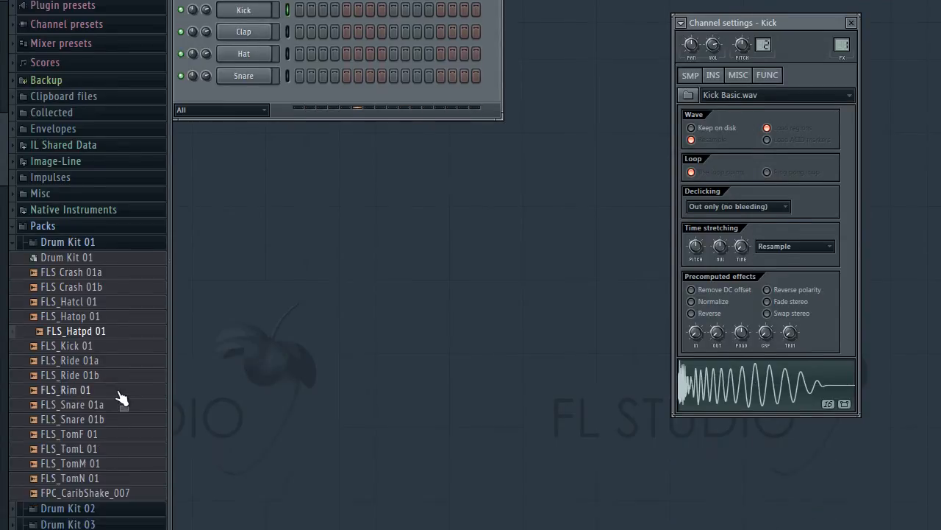
click(92, 379)
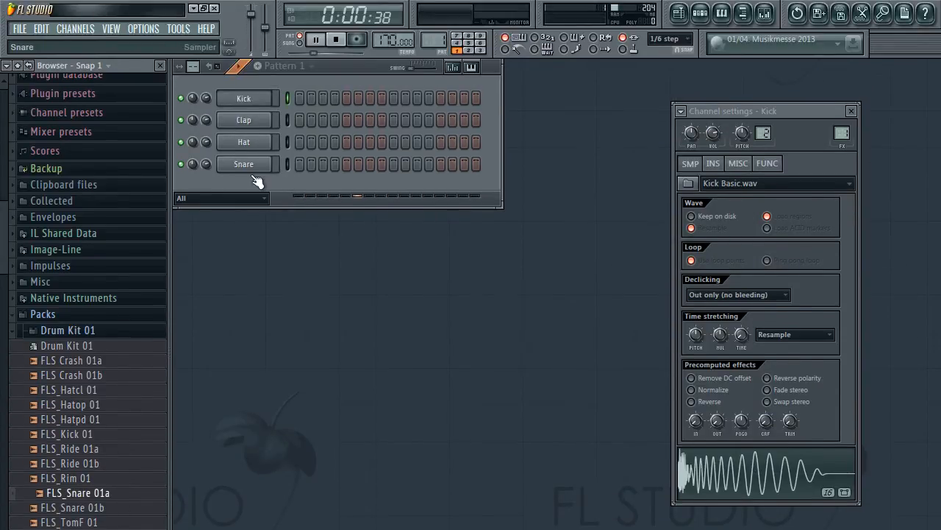
click(254, 169)
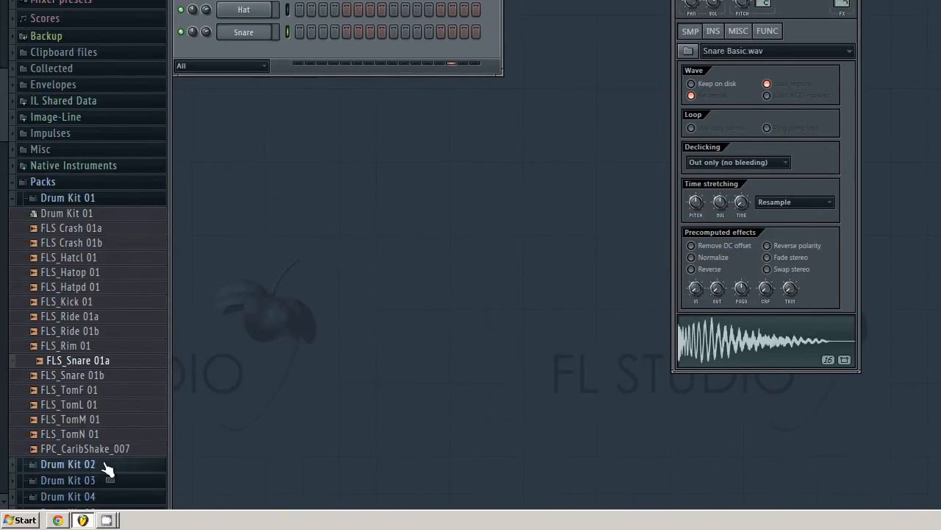
Expand Drum Kit 02 and audition its ride, FLS_Hatcl 02, FLS_Snare 02a and FLS_Snare 02b samples
click(21, 508)
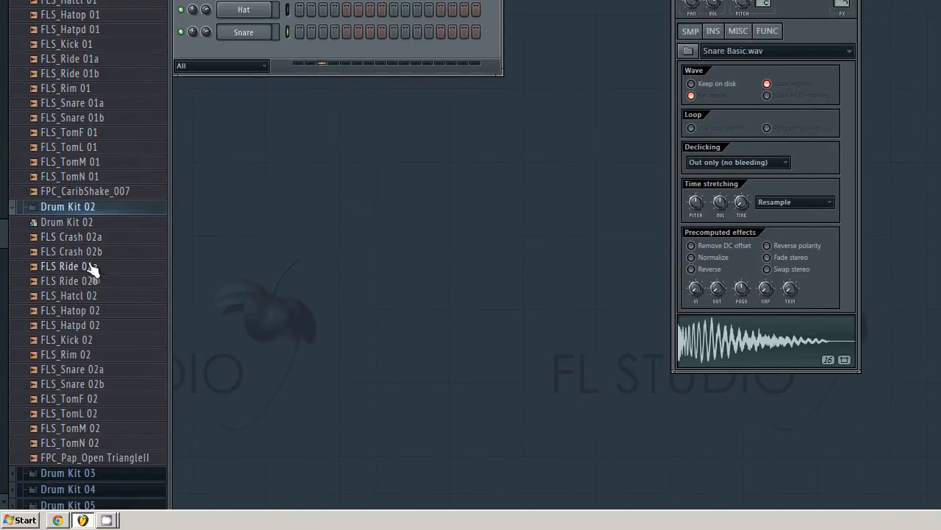
click(93, 267)
click(89, 300)
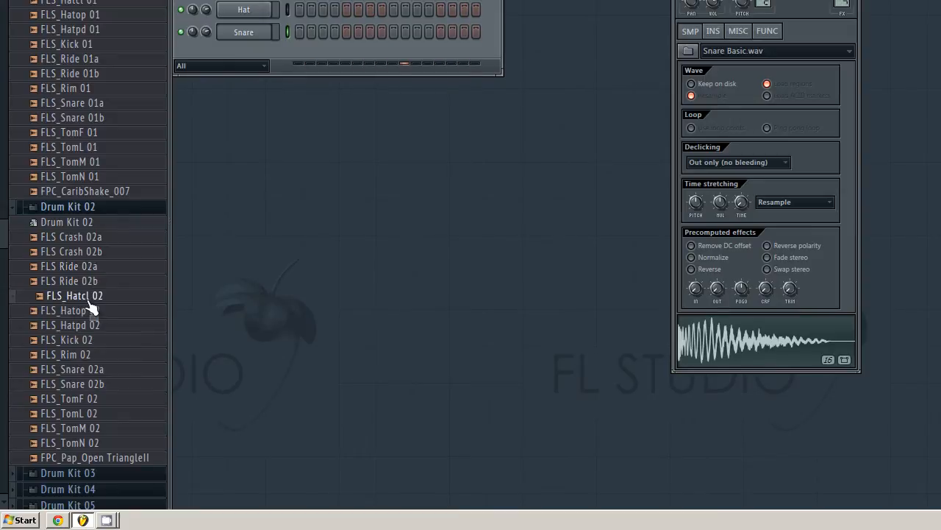
click(94, 371)
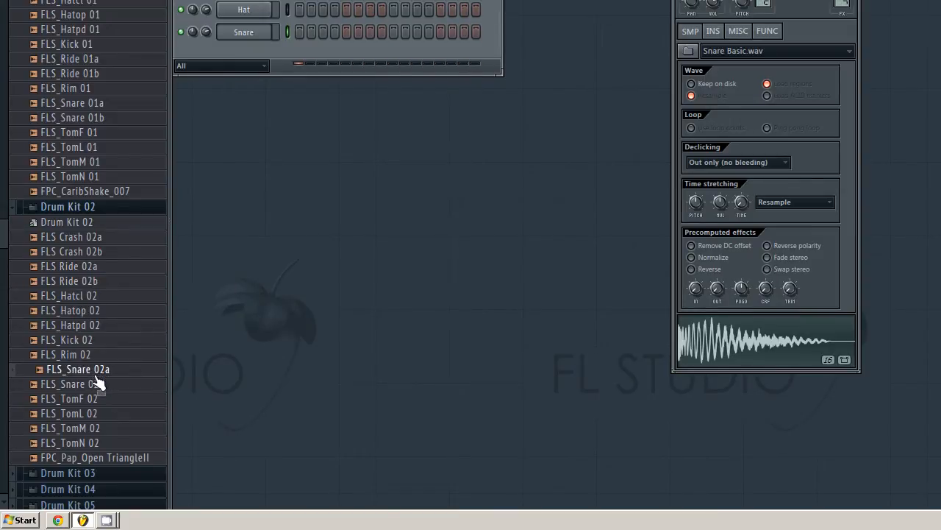
click(98, 383)
Expand Drum Kit 03 and audition an Overhead Snare B L sample and OverHiTom_002cogg
click(89, 475)
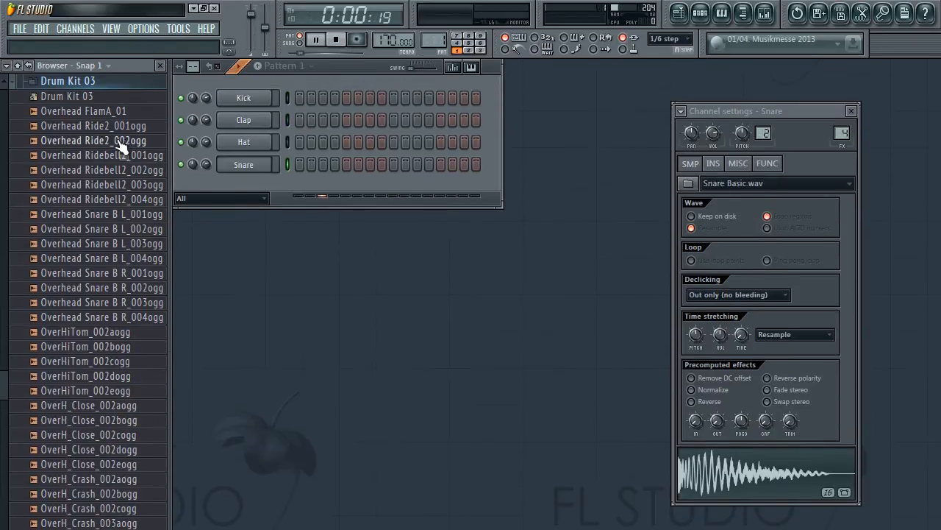
click(52, 215)
click(52, 359)
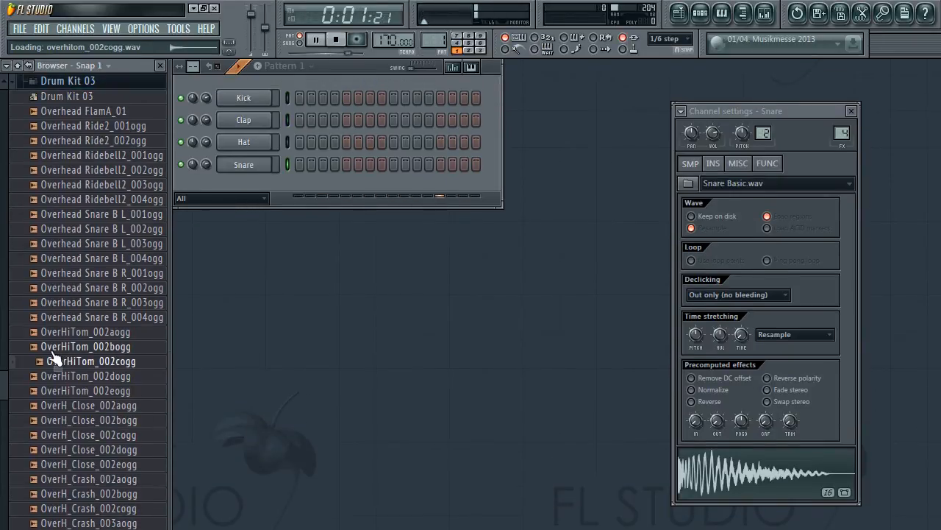
scroll(52, 357, down, 4)
scroll(52, 357, down, 7)
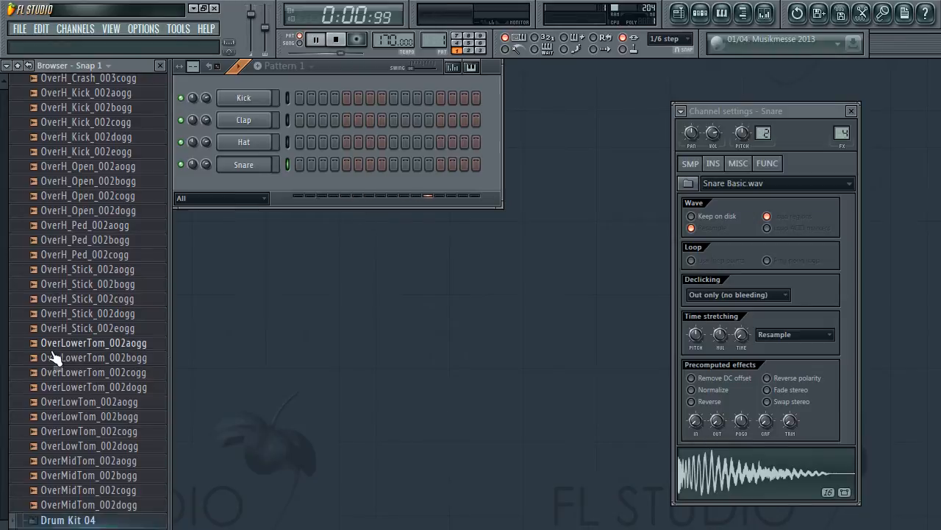
Expand Drum Kit 04 and audition its samples from the snares through the toms
scroll(53, 357, down, 4)
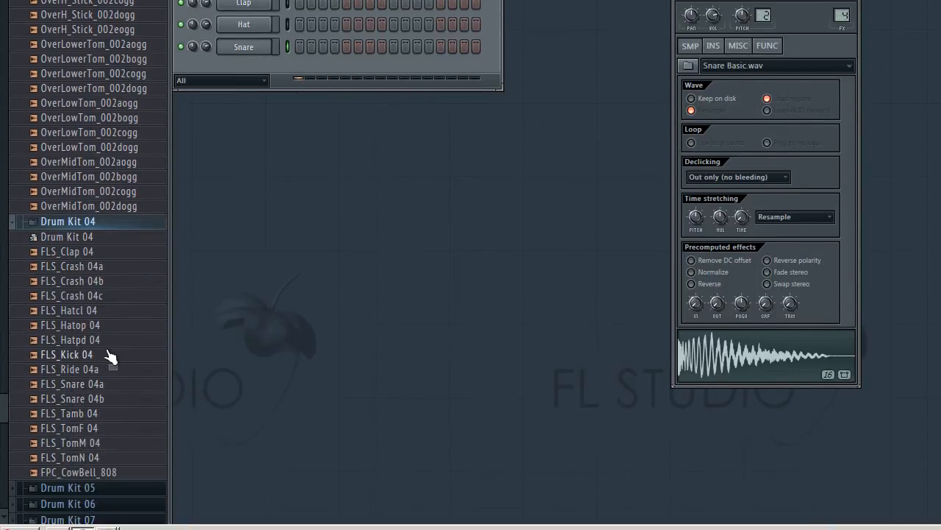
click(96, 444)
key(Down)
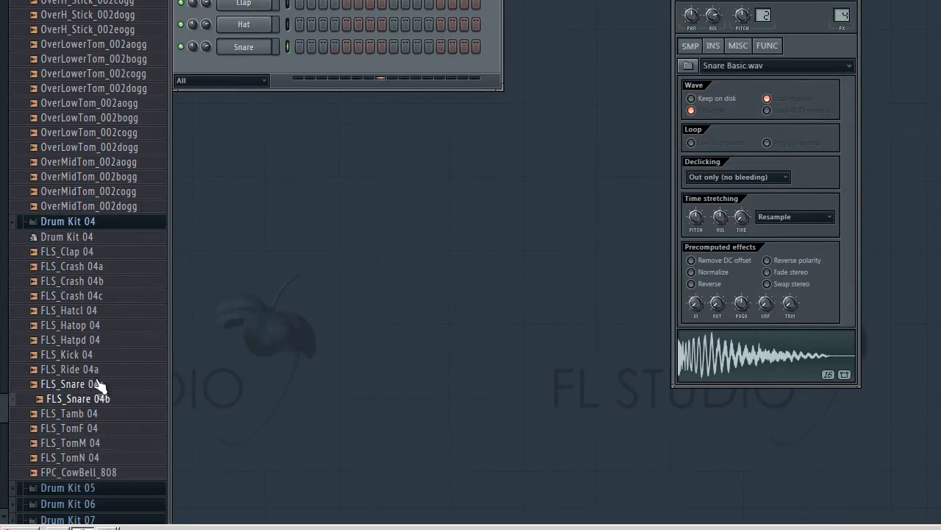
key(Down)
key(Down)
key(Down)
key(Down)
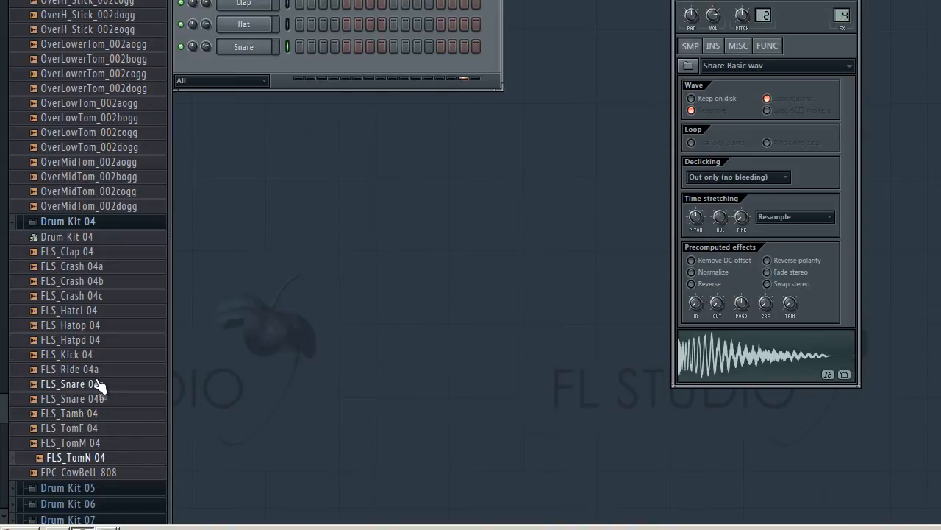
key(Down)
Expand Drum Kit 05 and audition its samples from FLS_Clap 05 through FLS_Hatpd 05
key(Down)
key(Down)
key(Down)
key(Down)
key(Down)
key(Down)
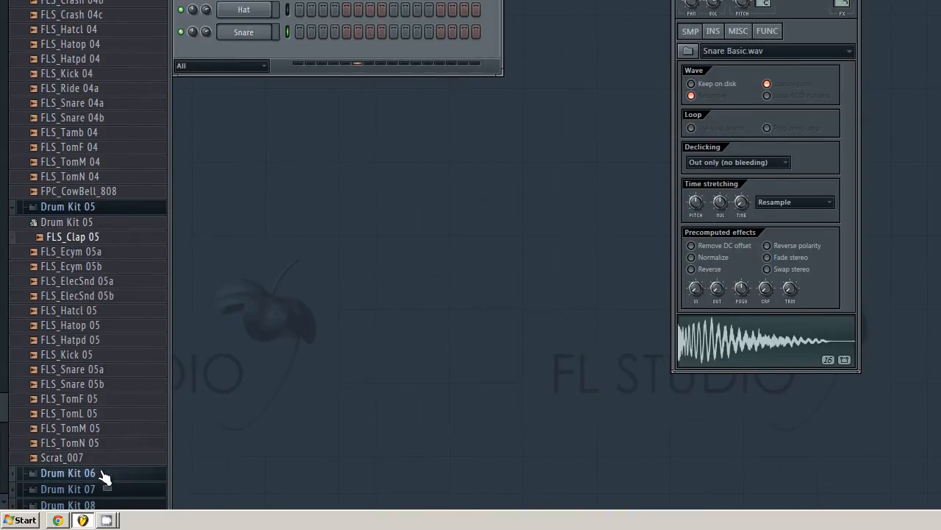
key(Down)
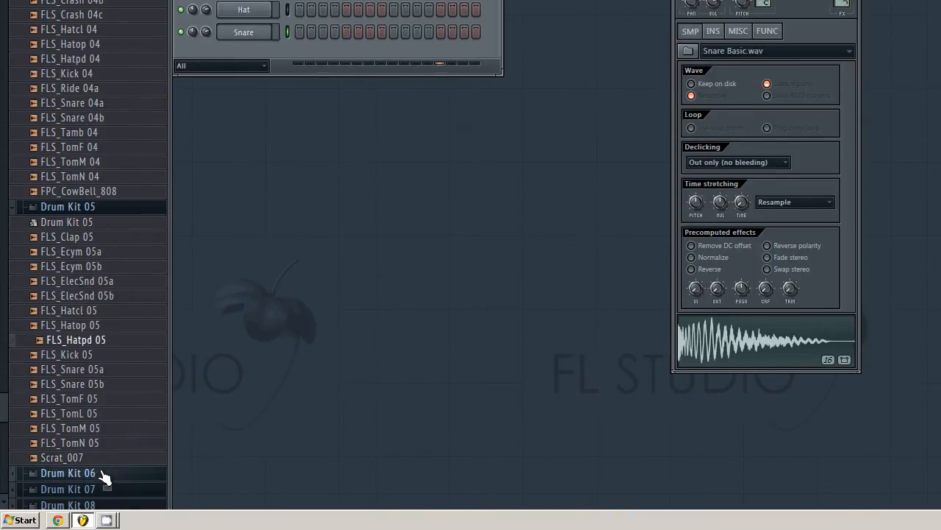
Audition FLS_Snare 05a, FLS_Snare 05b and the tom samples of Drum Kit 05
click(108, 373)
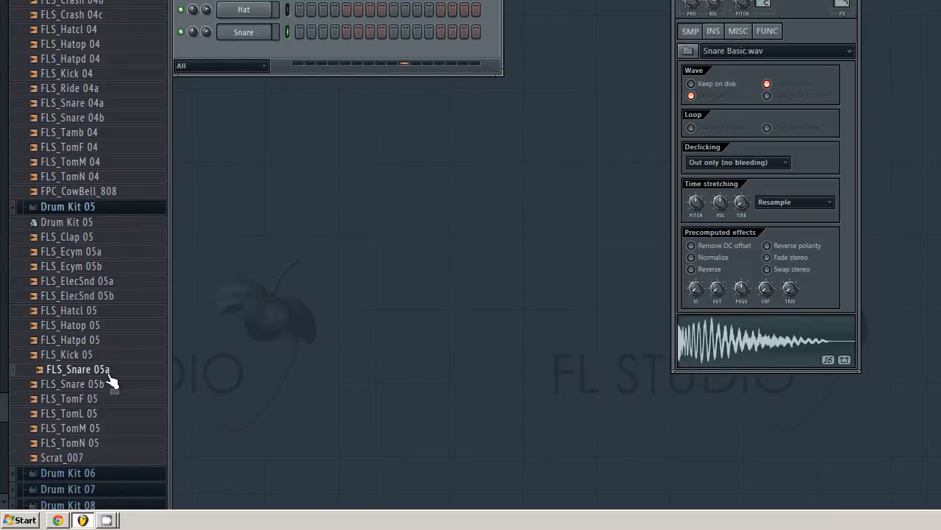
click(110, 382)
key(Up)
key(Down)
key(Down)
key(Down)
key(Down)
key(Down)
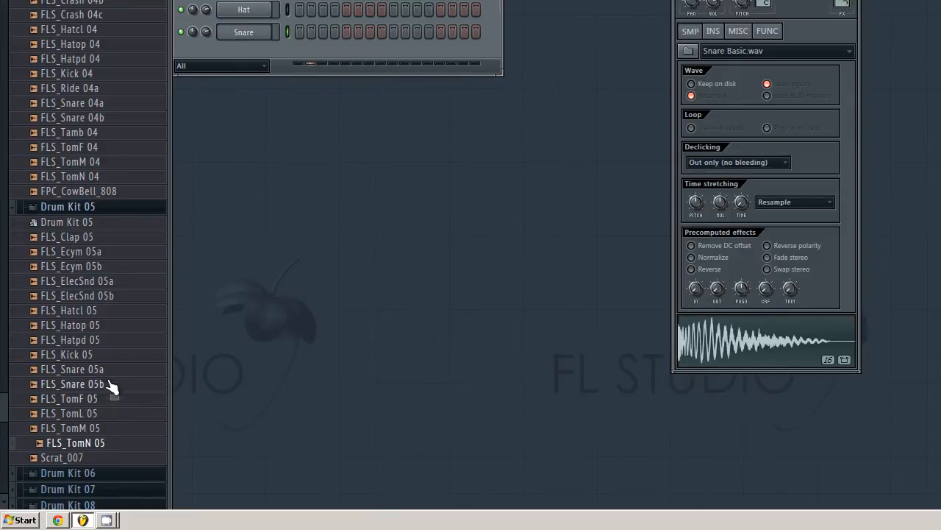
Audition FLS_ElecSnd 06a from Drum Kit 06, and compare FLS_Snare 07a with FLS_Snare 07b from Drum Kit 07
click(92, 475)
drag(96, 286, 266, 76)
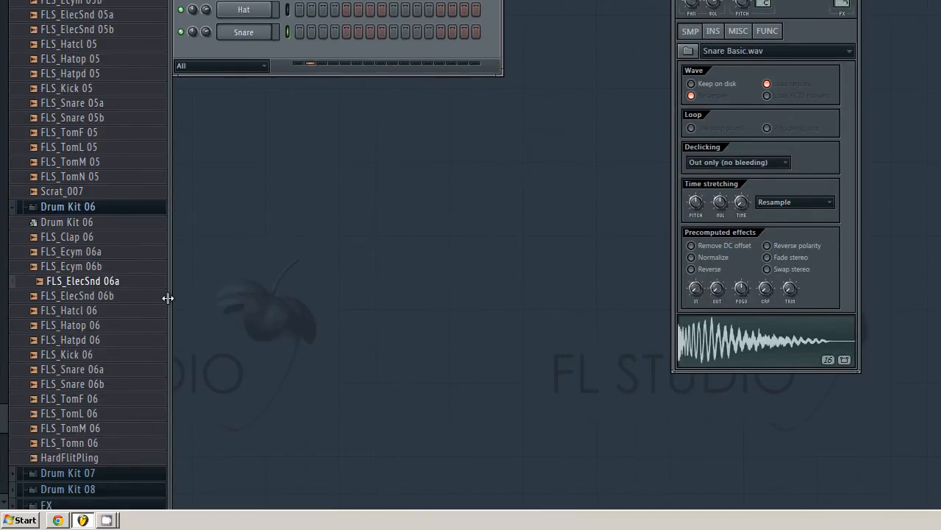
scroll(164, 302, down, 6)
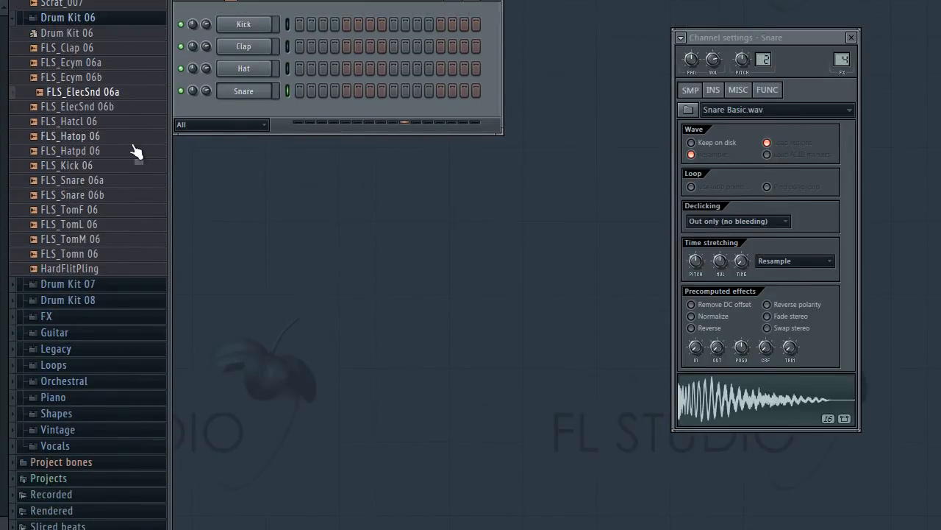
click(95, 286)
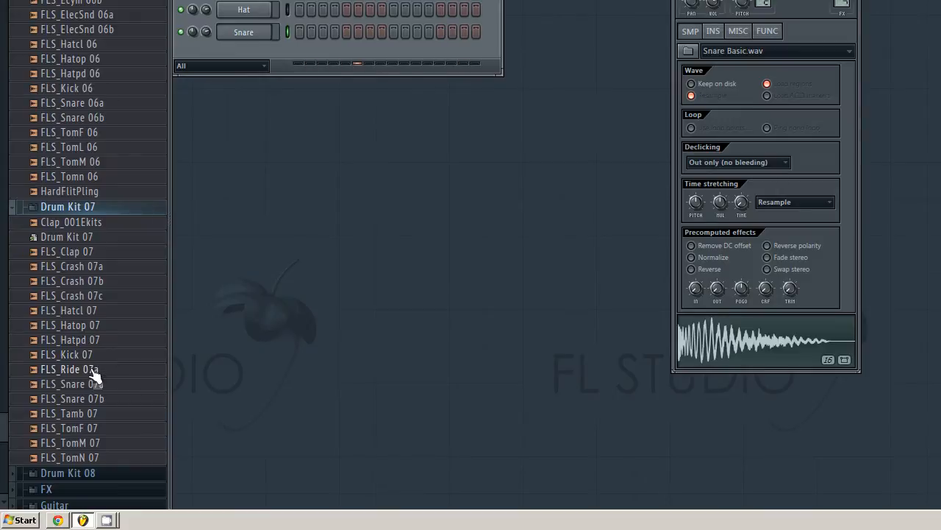
drag(93, 379, 95, 378)
key(Down)
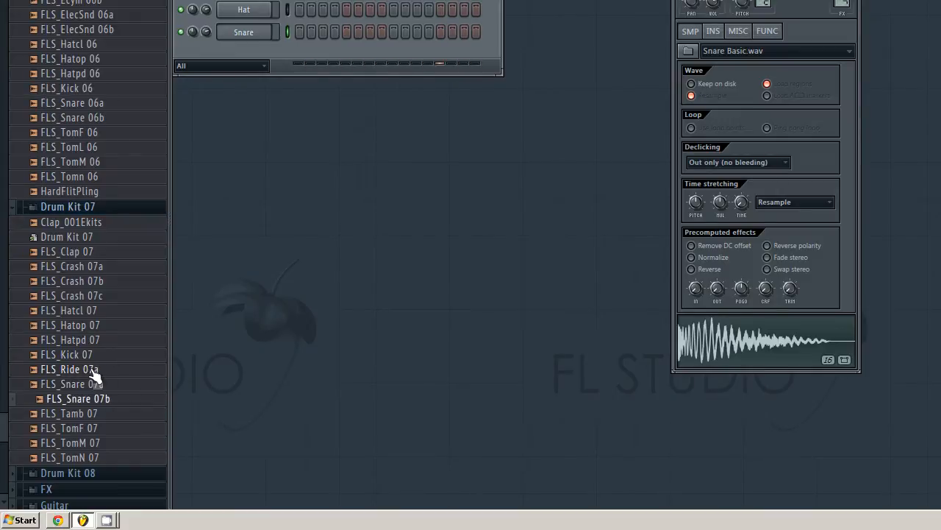
key(Up)
key(Down)
key(Up)
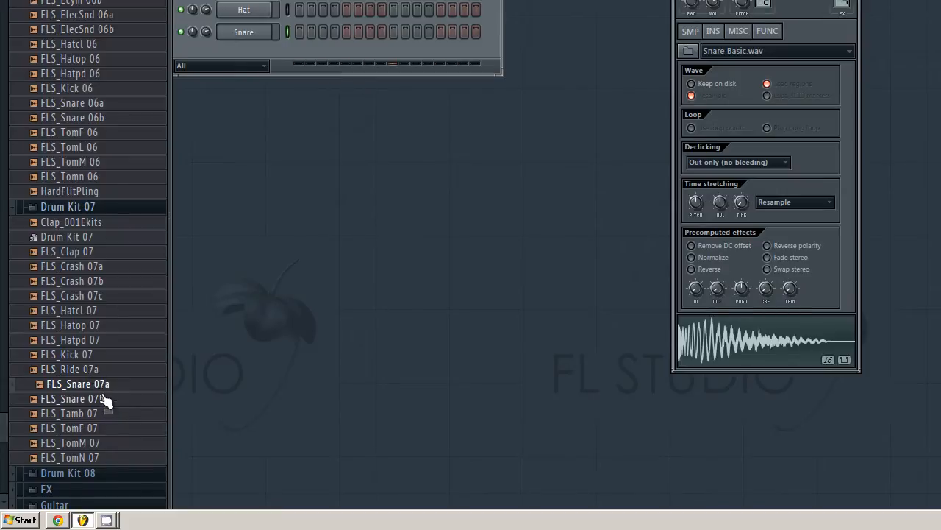
Add FLS_Snare 07b as a new channel in the step sequencer and activate its first step
drag(105, 397, 256, 47)
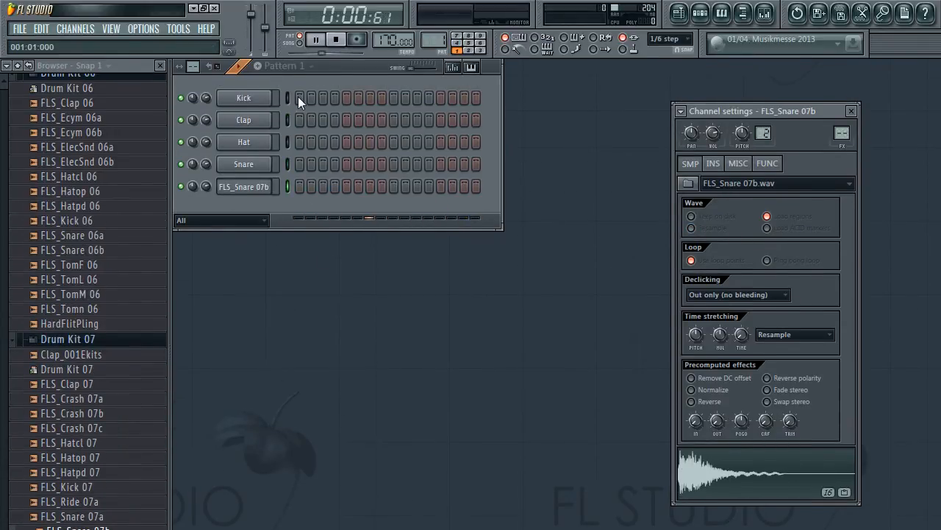
click(299, 186)
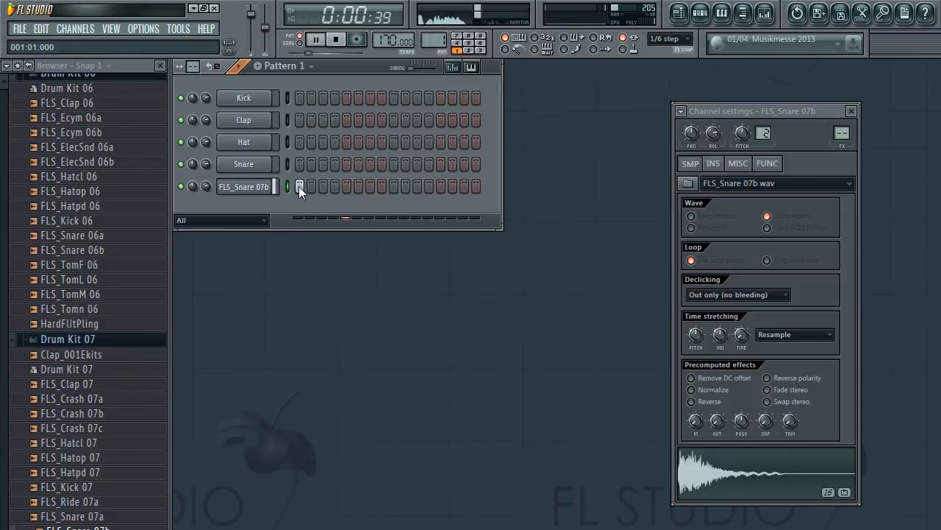
Clear the first step of FLS_Snare 07b, place the kick on steps 1 and 11 and FLS_Snare 07b on steps 5 and 13, and play the pattern
key(space)
click(299, 186)
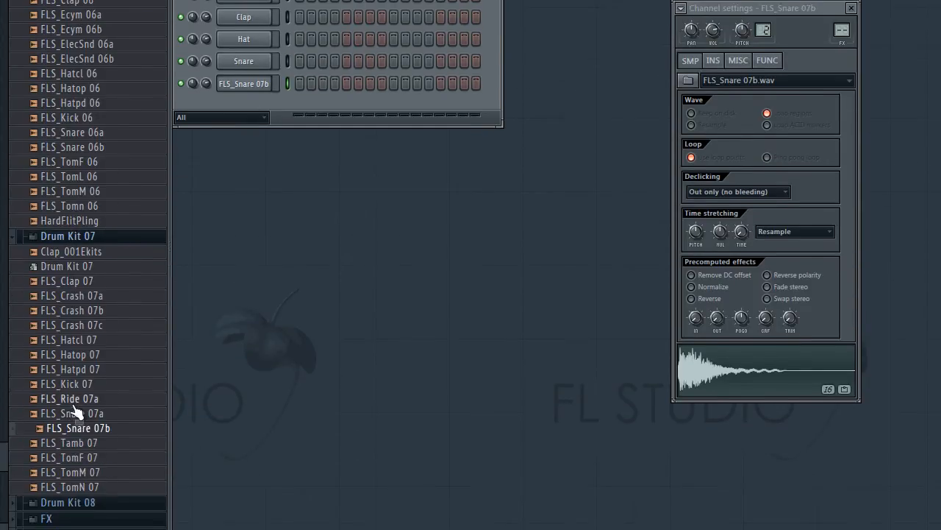
drag(81, 407, 254, 67)
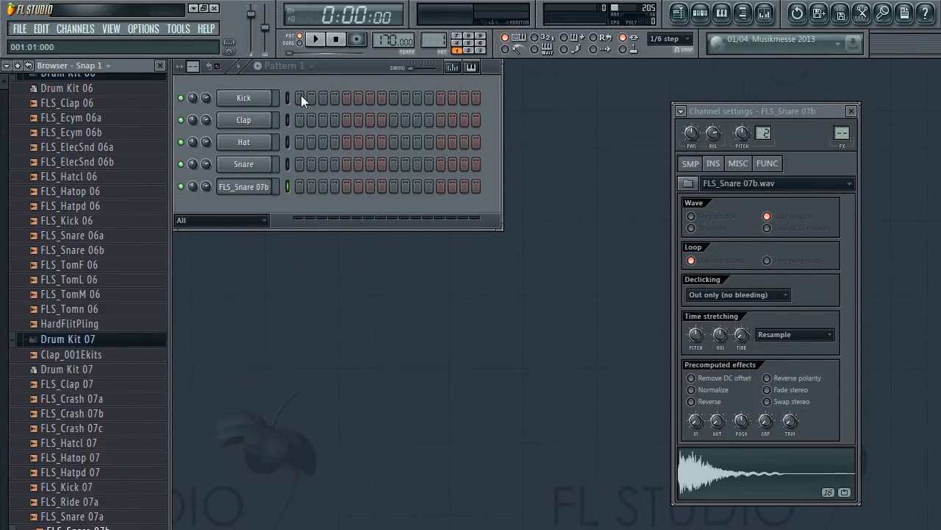
click(300, 98)
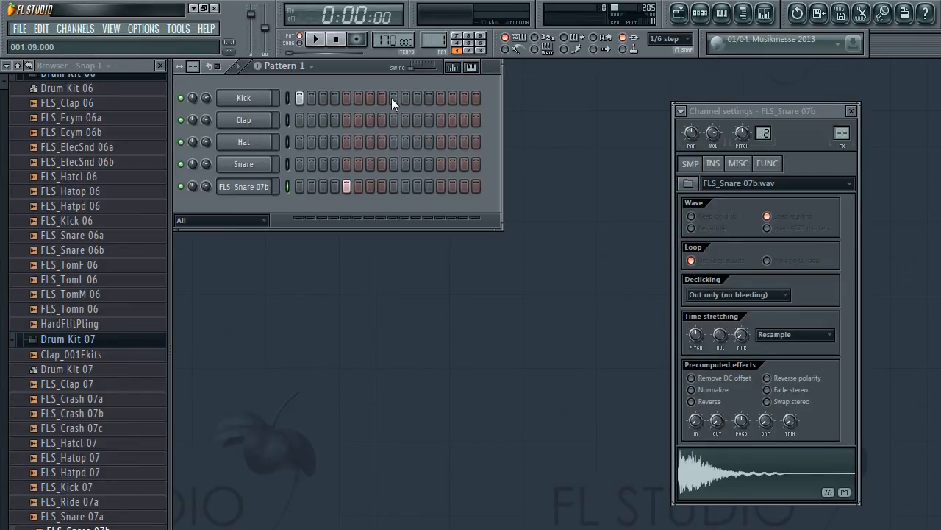
click(417, 99)
key(space)
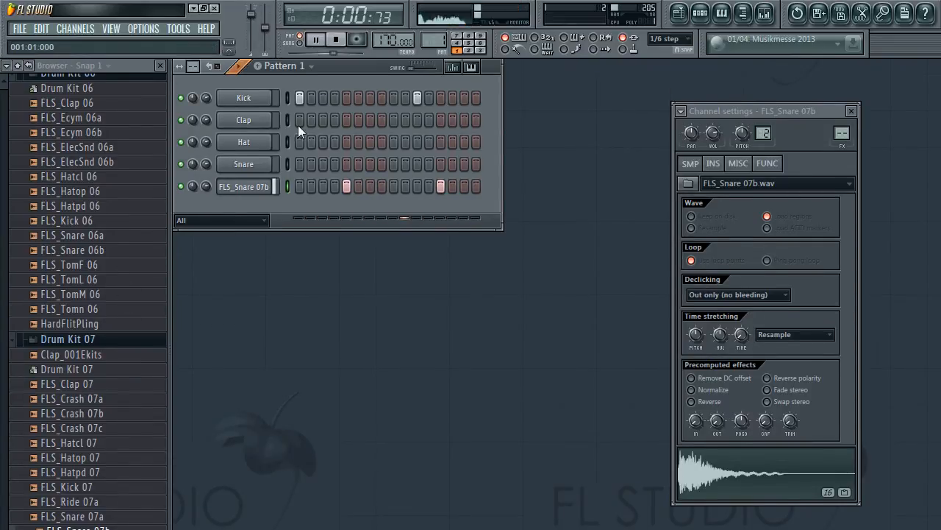
key(space)
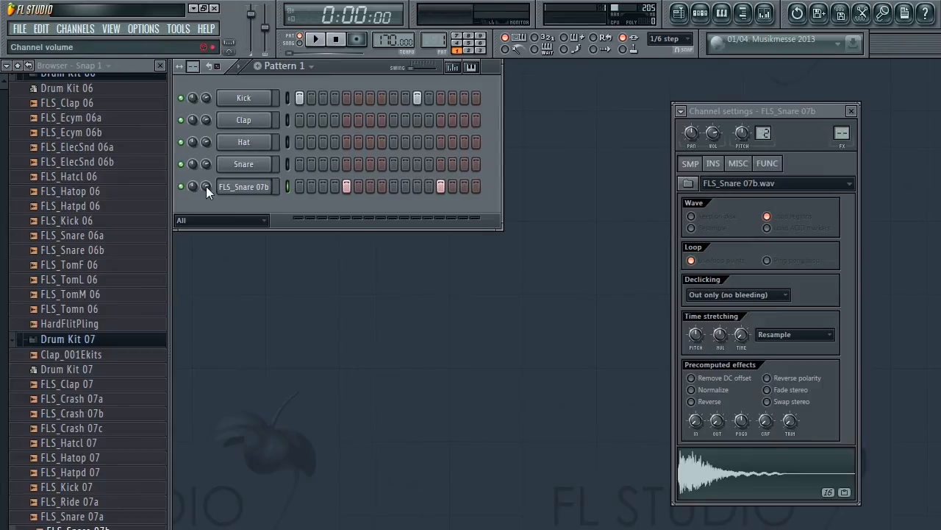
Place claps on steps 5 and 13, reset the adjusted FLS_Snare 07b volume to default, and play the pattern
drag(206, 186, 211, 217)
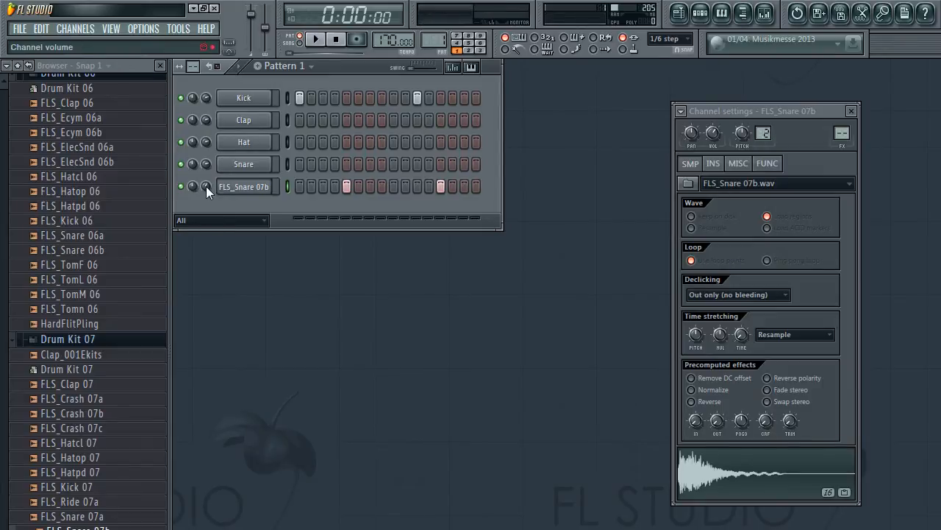
click(347, 120)
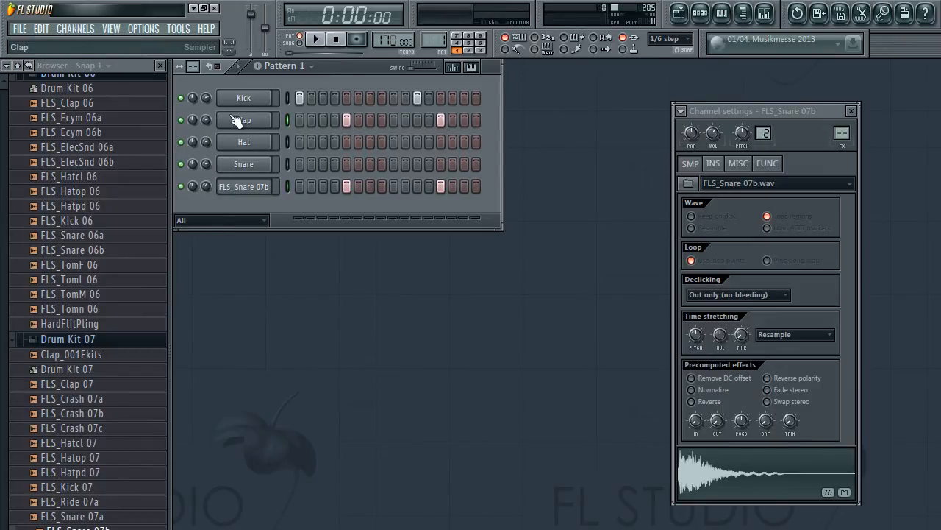
right_click(207, 186)
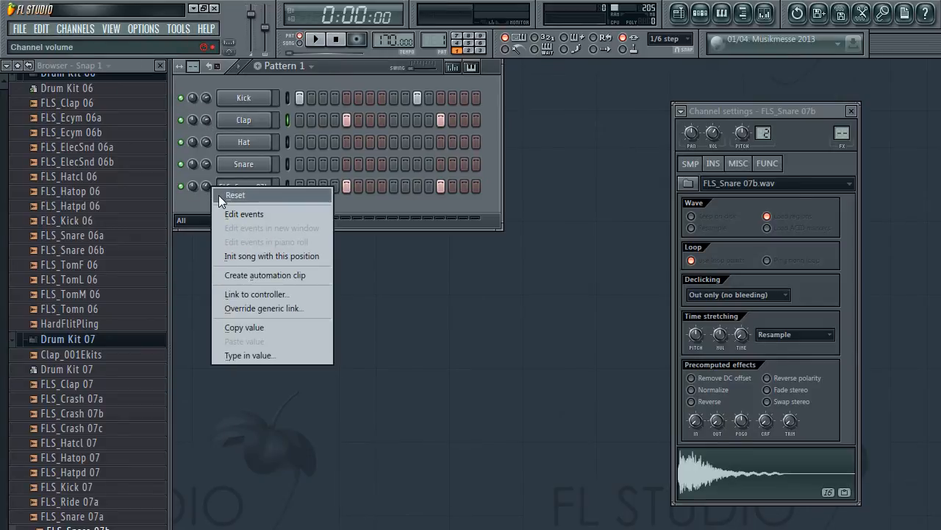
click(219, 195)
key(space)
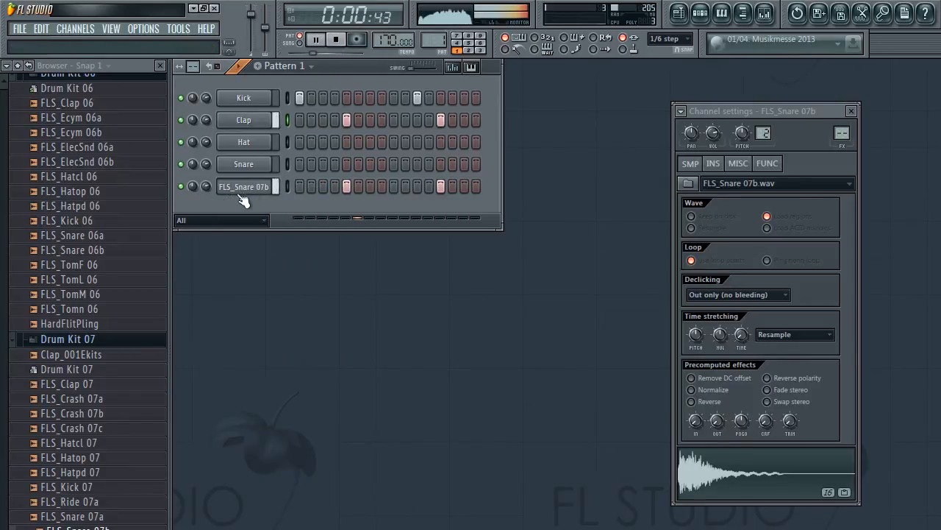
Try a different volume for FLS_Snare 07b during playback, reset it to default and stop the pattern
mouse_move(207, 186)
mouse_down()
mouse_move(206, 161)
mouse_move(207, 186)
mouse_up()
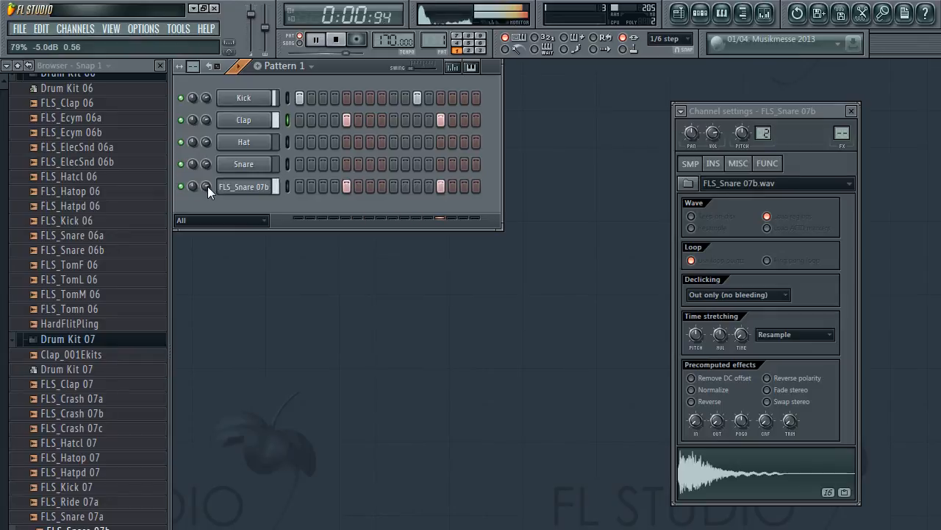
right_click(208, 186)
click(220, 195)
key(space)
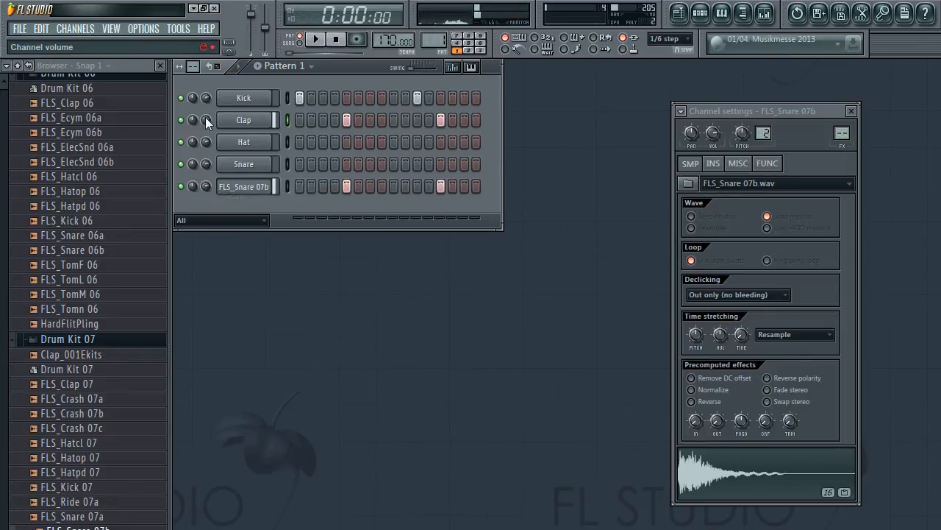
Adjust the Clap channel's volume to about 61% and check the balance by playing the pattern
mouse_move(208, 120)
mouse_down()
mouse_move(211, 160)
mouse_move(207, 120)
mouse_up()
key(space)
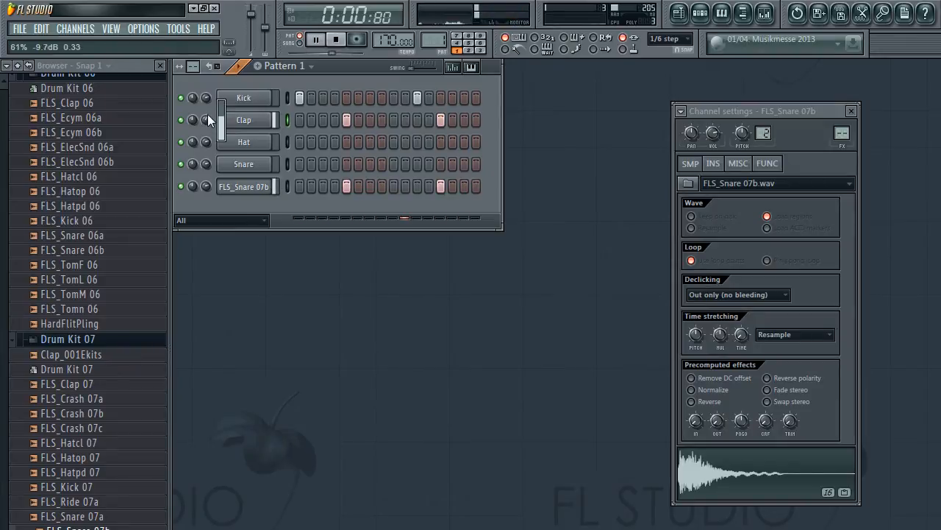
key(space)
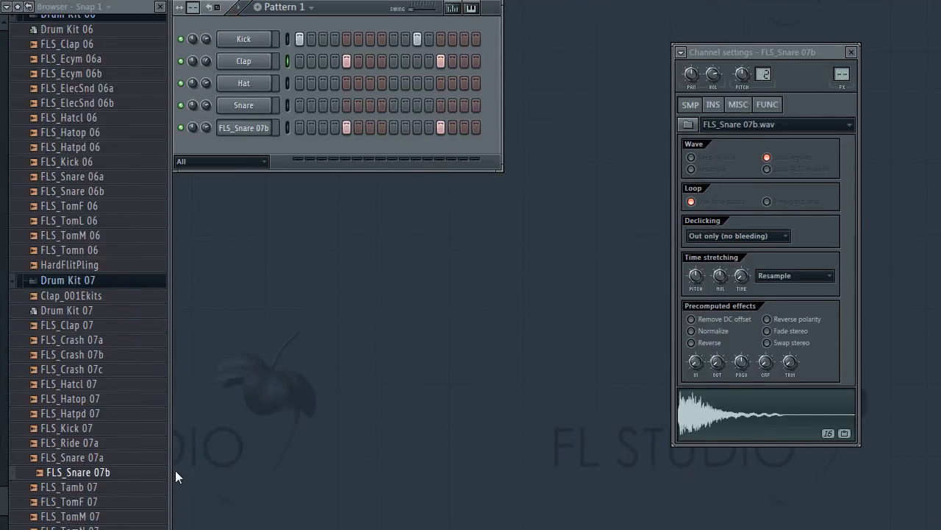
Look through the sample list of Drum Kit 08 and collapse the folder again
scroll(5, 431, down, 3)
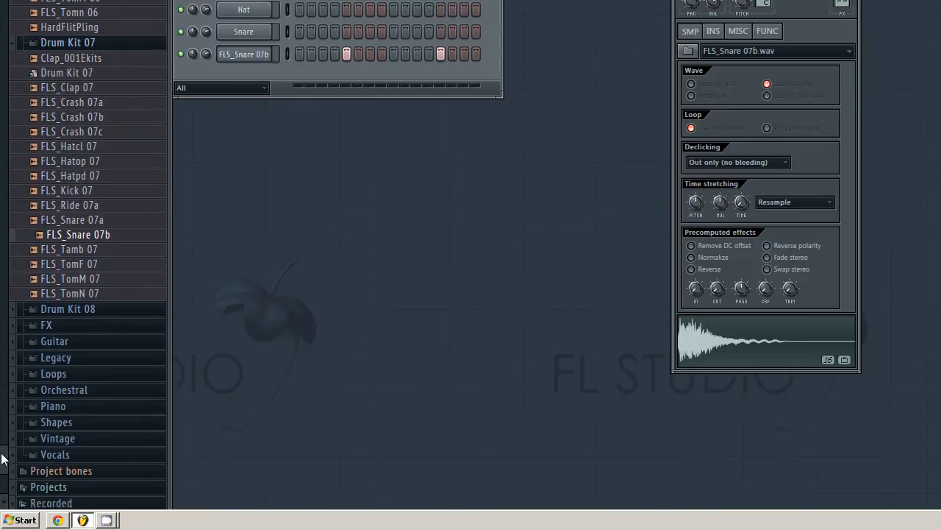
click(93, 310)
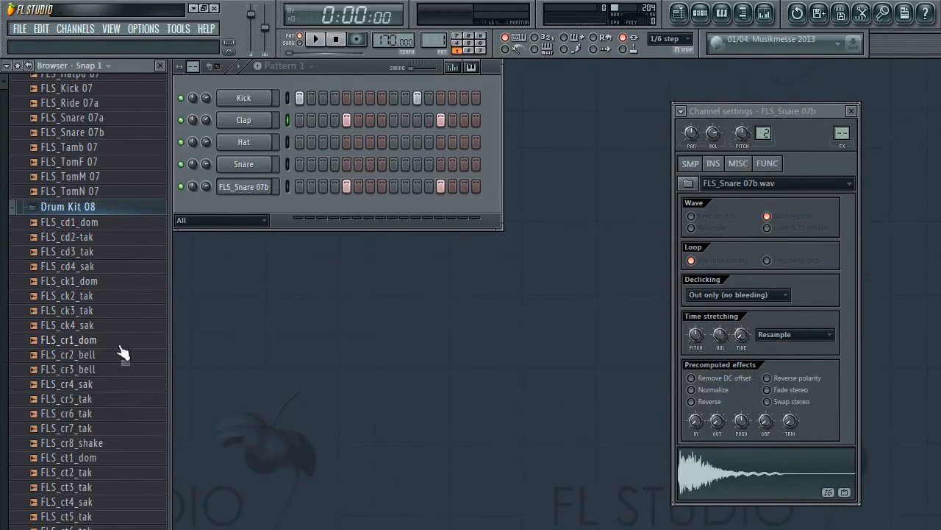
click(42, 207)
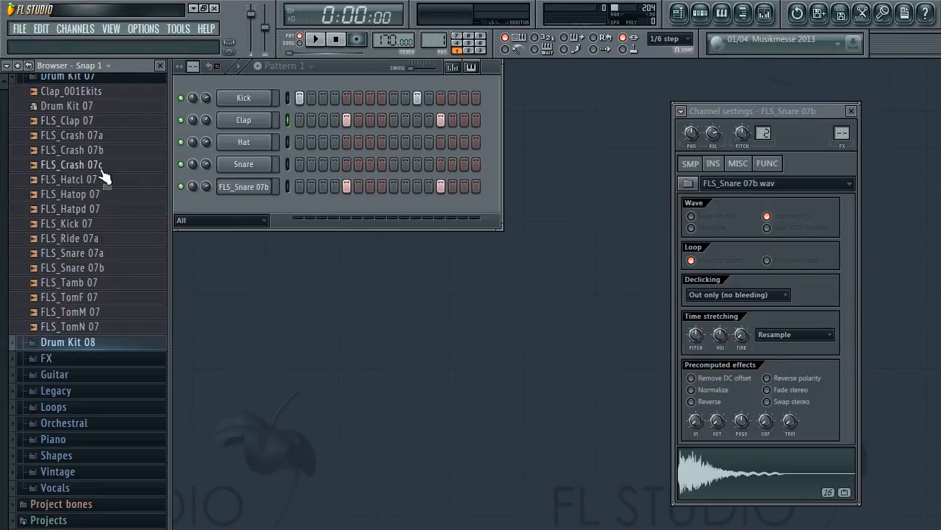
Audition the hi-hat samples FLS_Hatcl 07, FLS_Hatop 07 and FLS_Hatpd 07 of Drum Kit 07
click(100, 165)
click(104, 178)
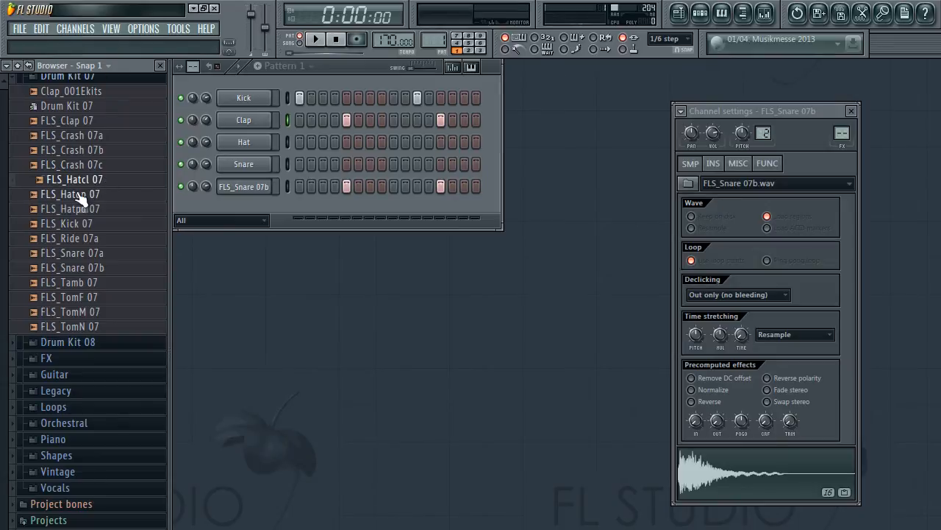
click(75, 194)
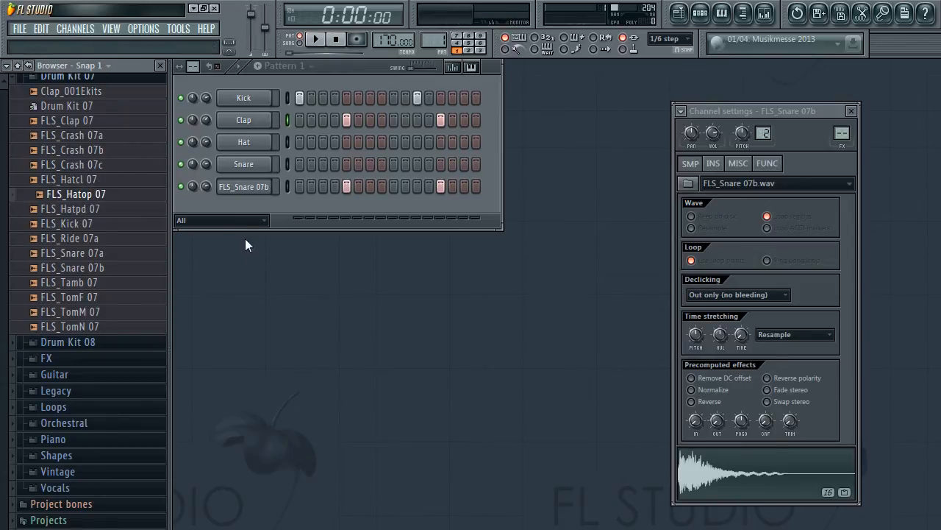
click(70, 211)
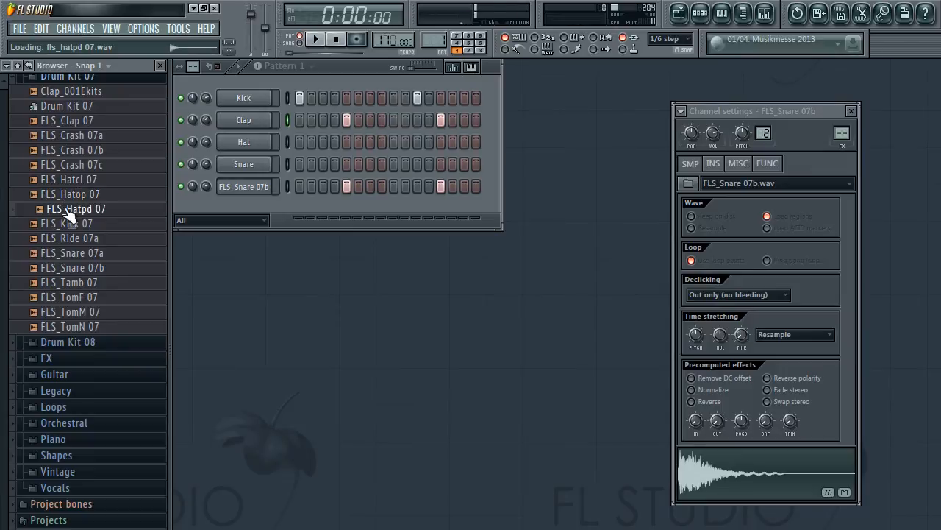
key(Up)
key(Up)
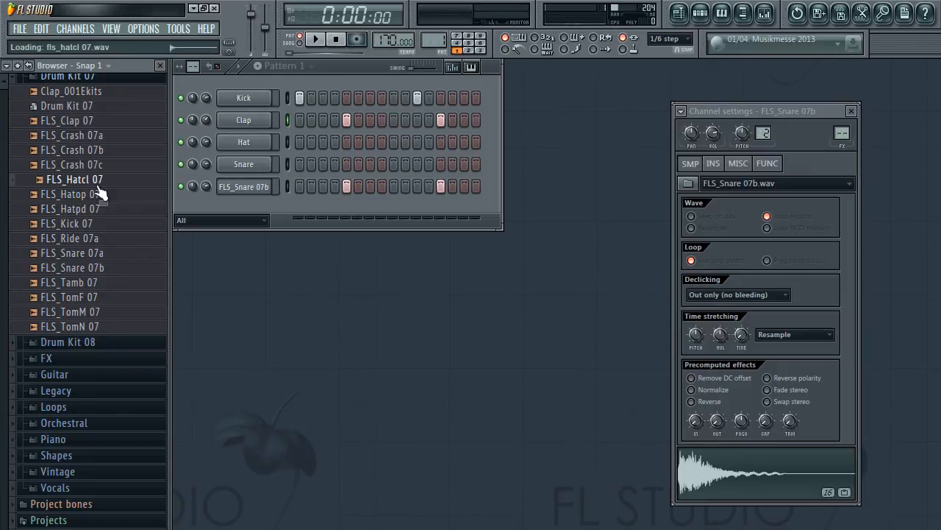
Audition the crash and clap samples of Drum Kit 07, going back up to the top of the kit
mouse_move(101, 193)
mouse_down()
mouse_move(141, 197)
mouse_move(100, 186)
mouse_up()
key(Up)
key(Up)
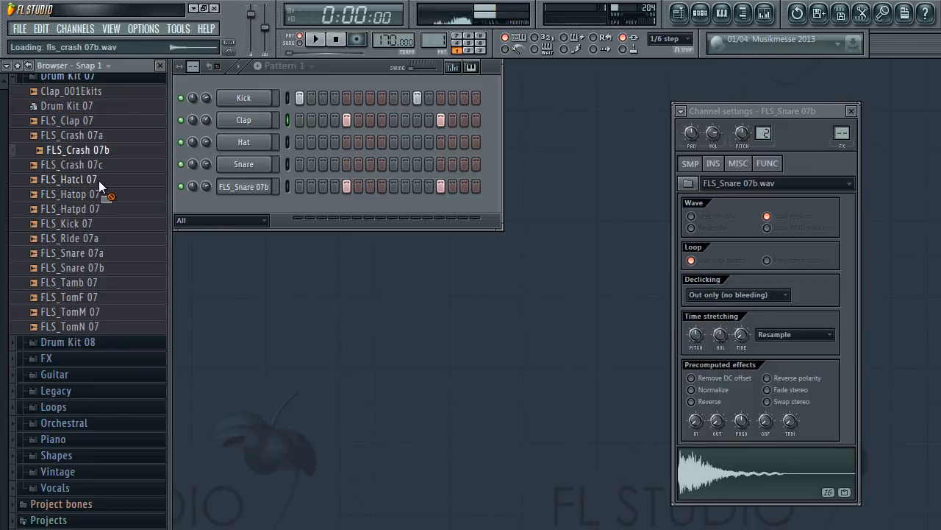
key(Up)
key(Up)
key(Up)
key(Up)
key(Up)
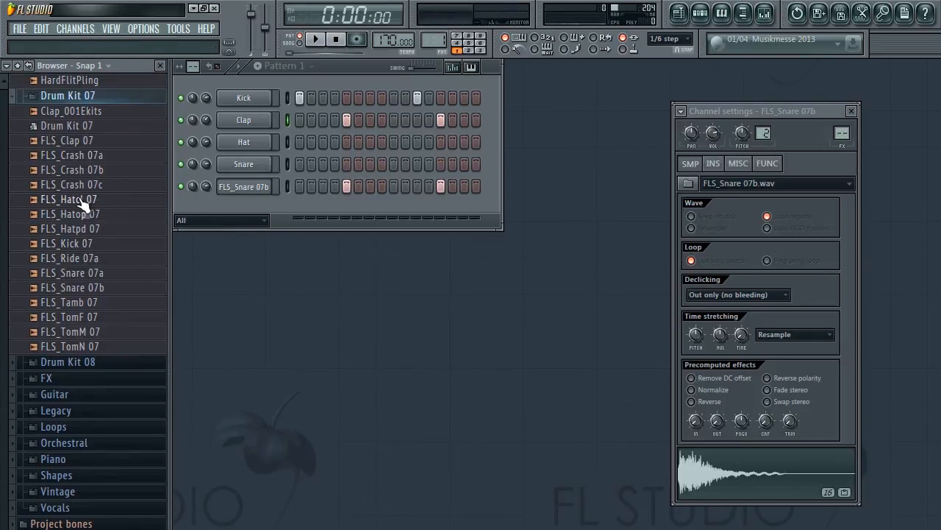
Add FLS_Hatcl 07 as a new channel, place it on steps 3, 7, 11 and 15, and play the pattern
drag(92, 200, 242, 201)
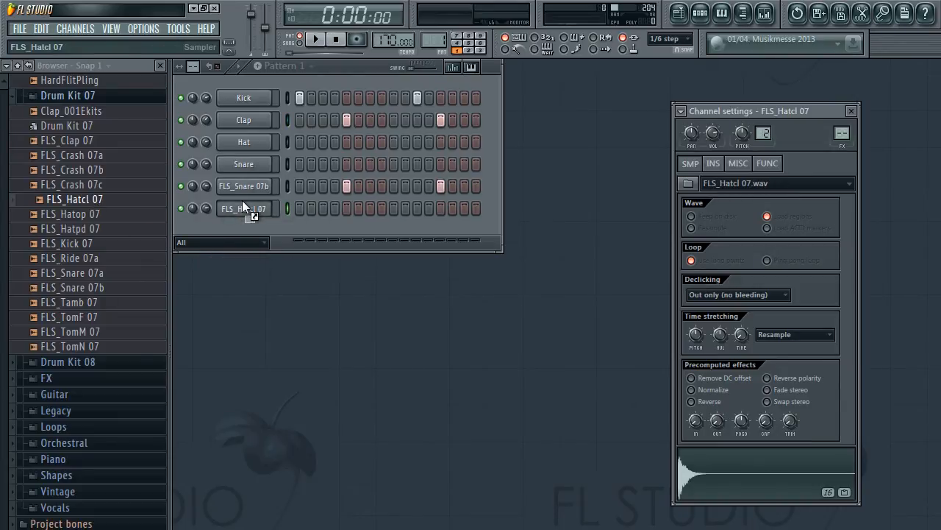
click(322, 207)
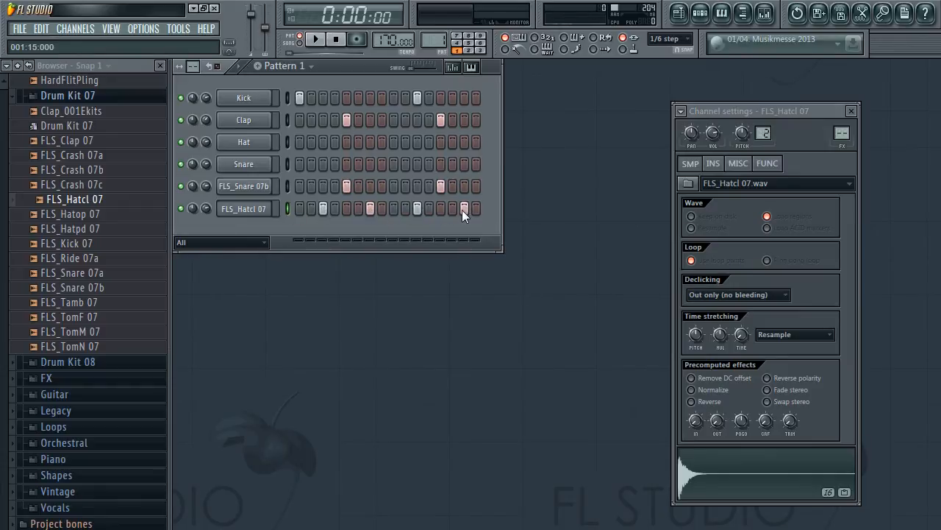
key(space)
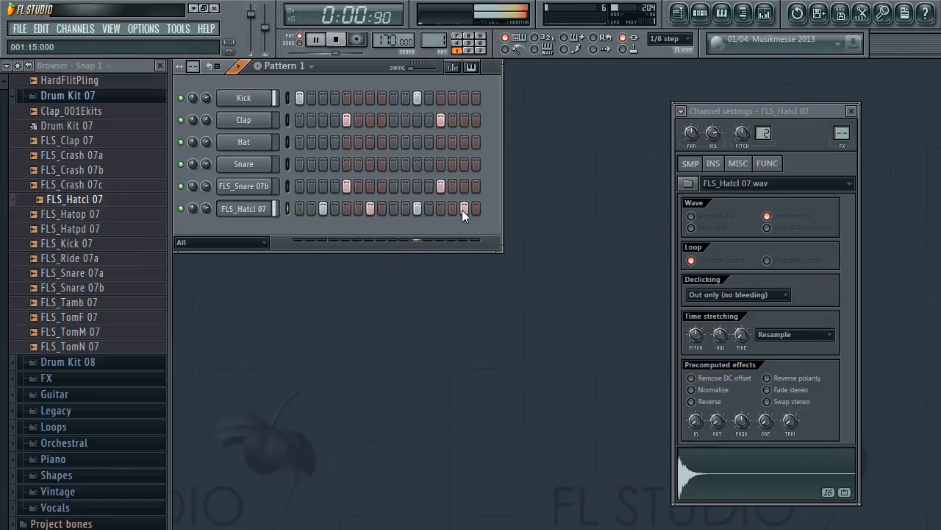
key(space)
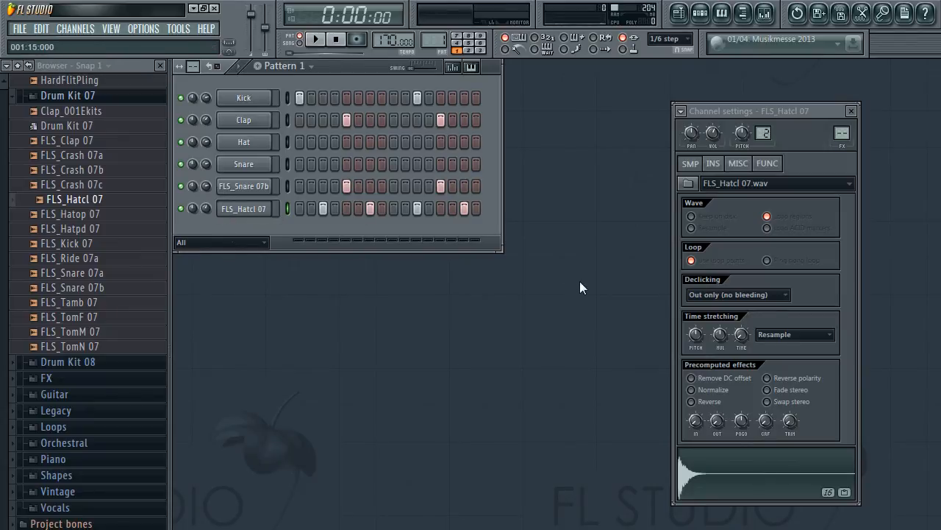
Audition hi-hats from Drum Kits 07 and 06, adding FLS_Hatpd 07 and FLS_Hatcl 06 as new channels
click(86, 227)
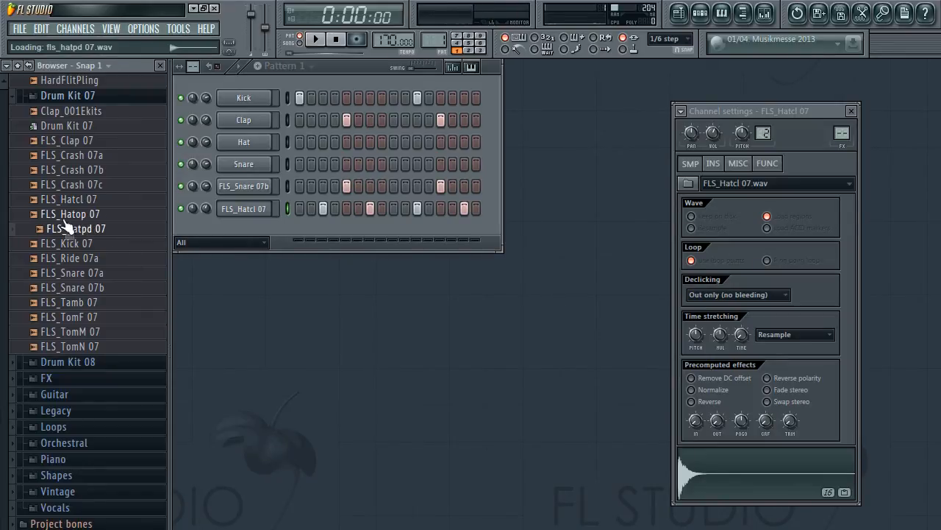
drag(75, 228, 250, 225)
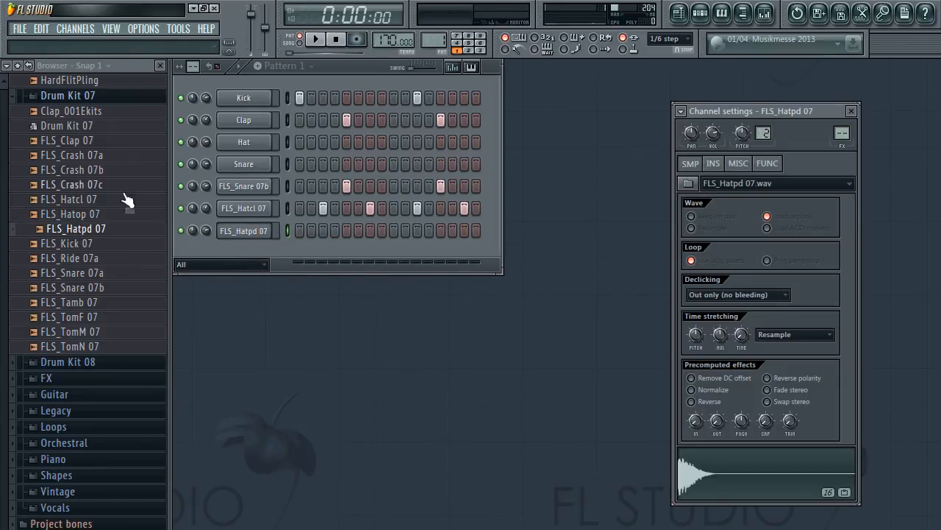
scroll(88, 87, up, 5)
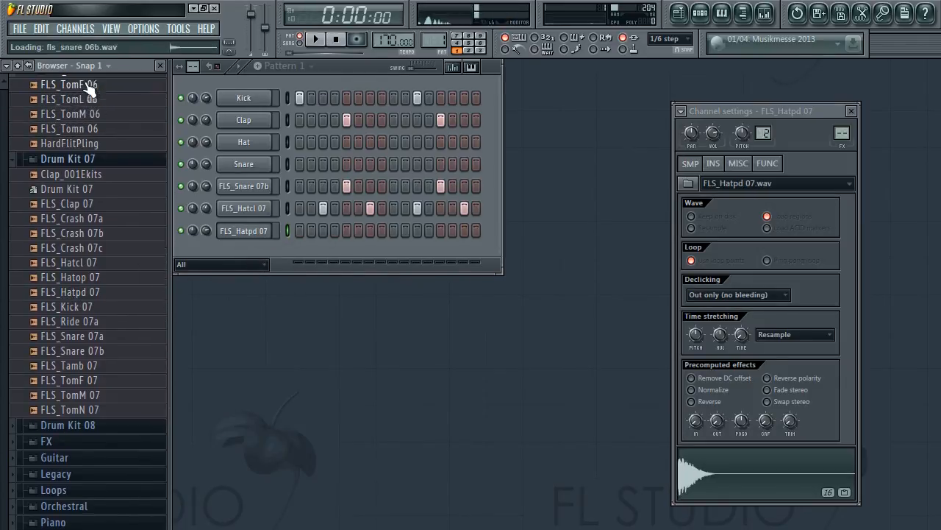
click(88, 92)
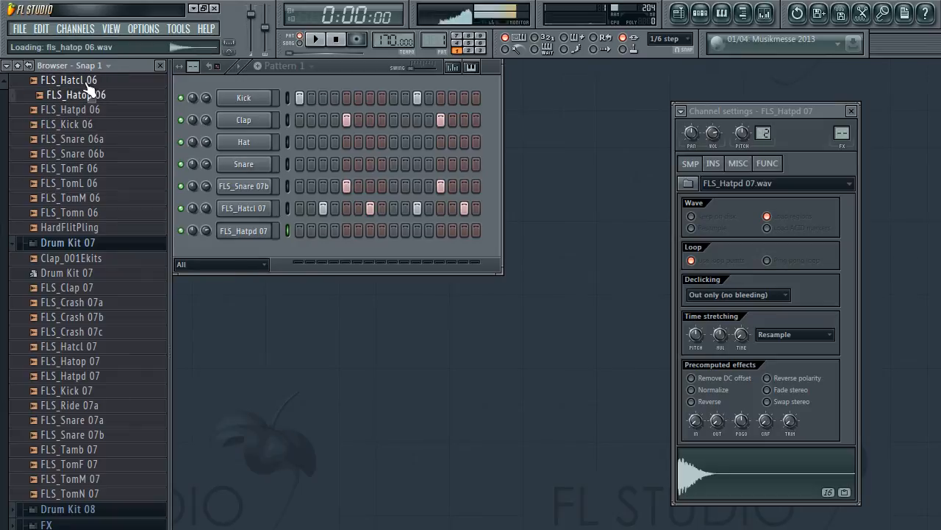
click(87, 84)
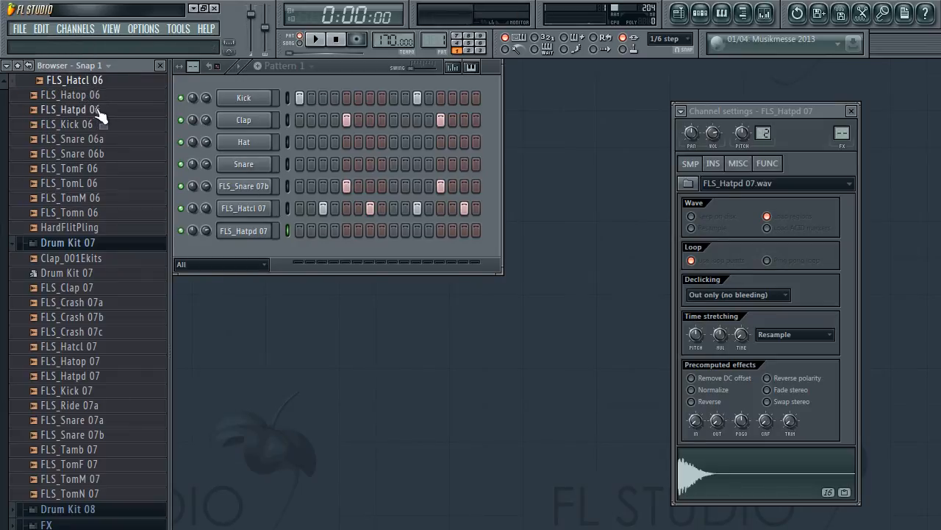
drag(97, 81, 259, 251)
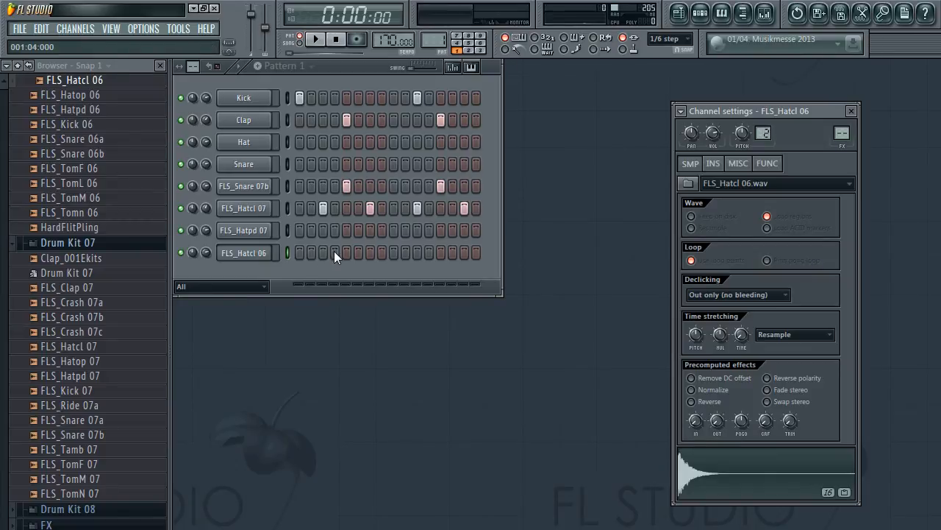
Place FLS_Hatpd 07 on steps 2 and 8 and FLS_Hatcl 06 on step 4, playing the pattern to check the hats
key(Page_Up)
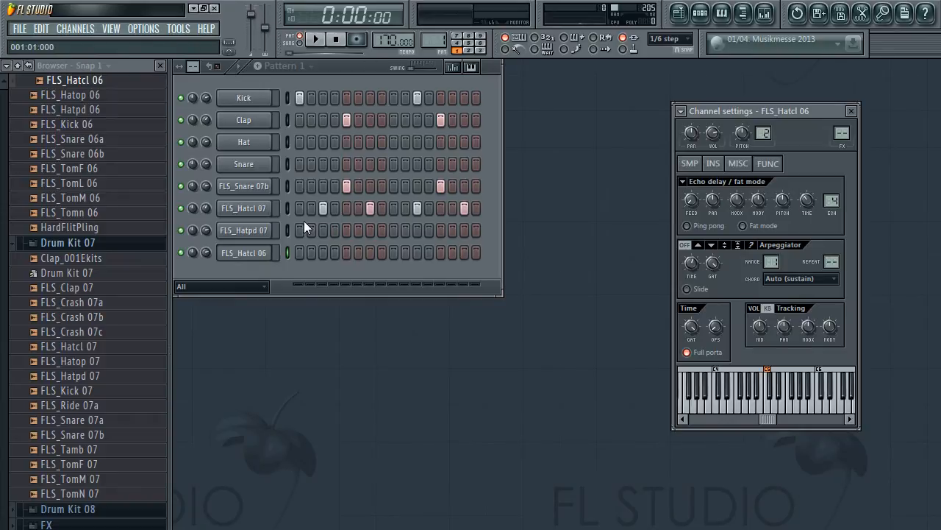
click(309, 234)
click(335, 252)
key(space)
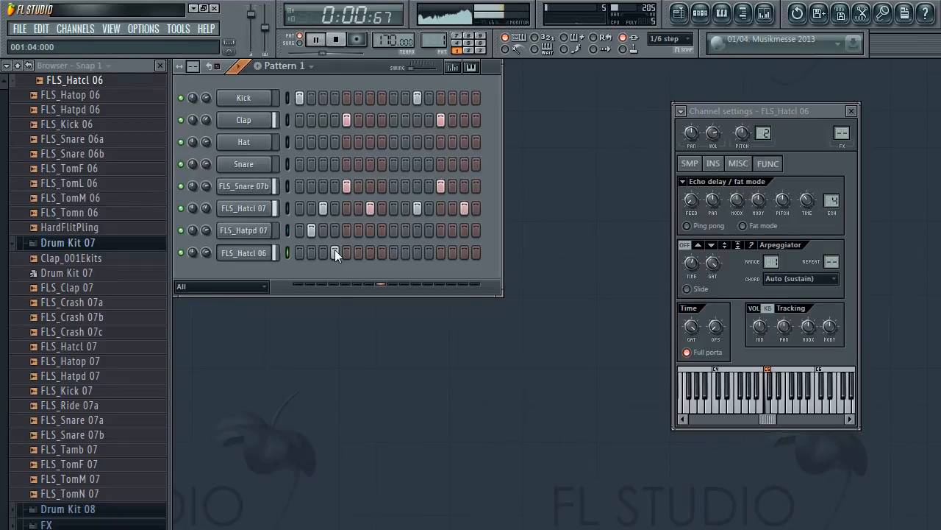
key(space)
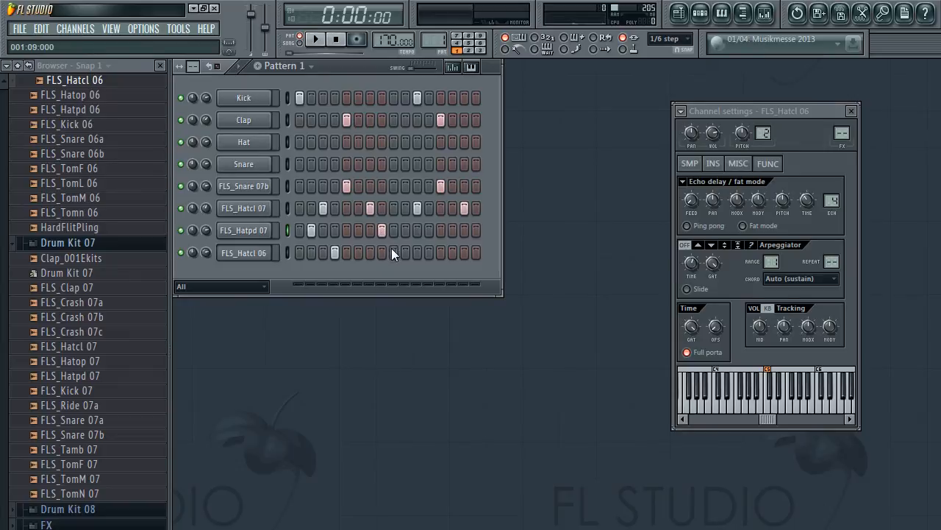
Place FLS_Hatcl 06 on step 9 and FLS_Hatpd 07 on step 10, and clear step 7 of FLS_Hatcl 07 while the pattern plays
click(393, 252)
key(space)
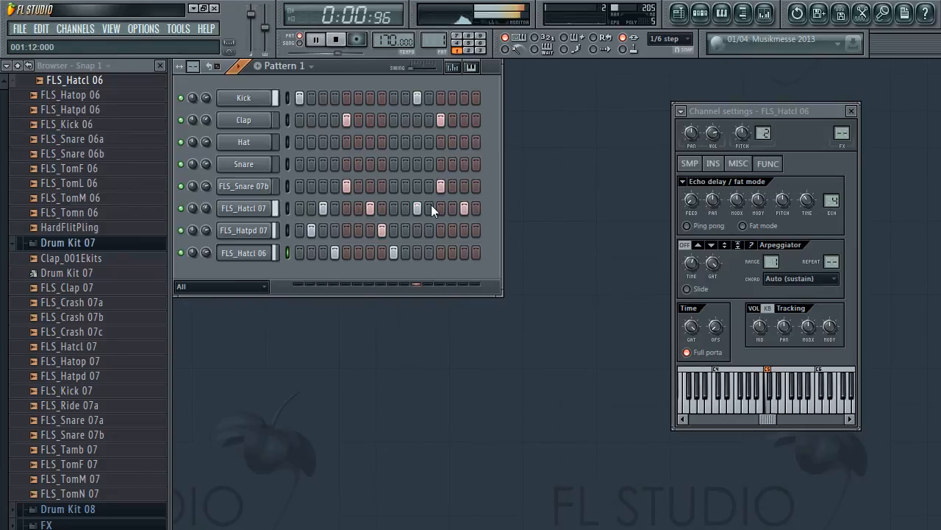
click(405, 231)
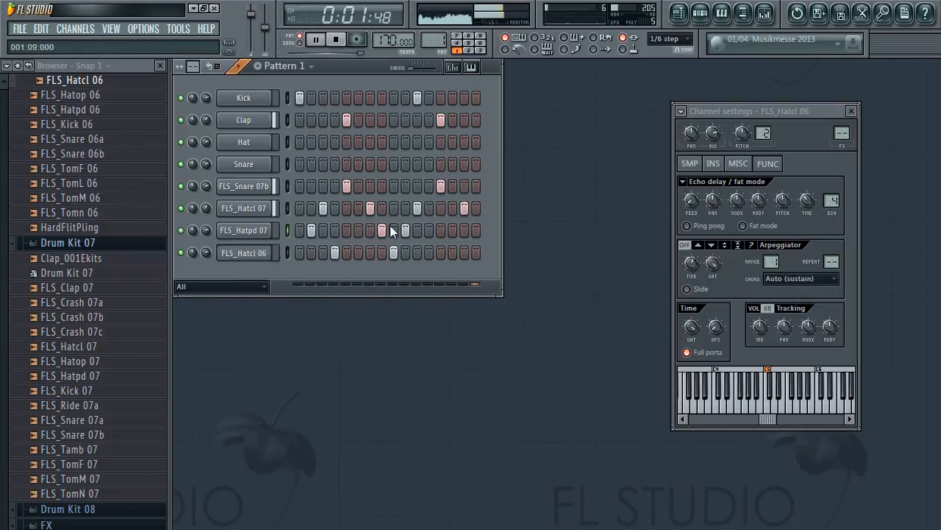
right_click(370, 209)
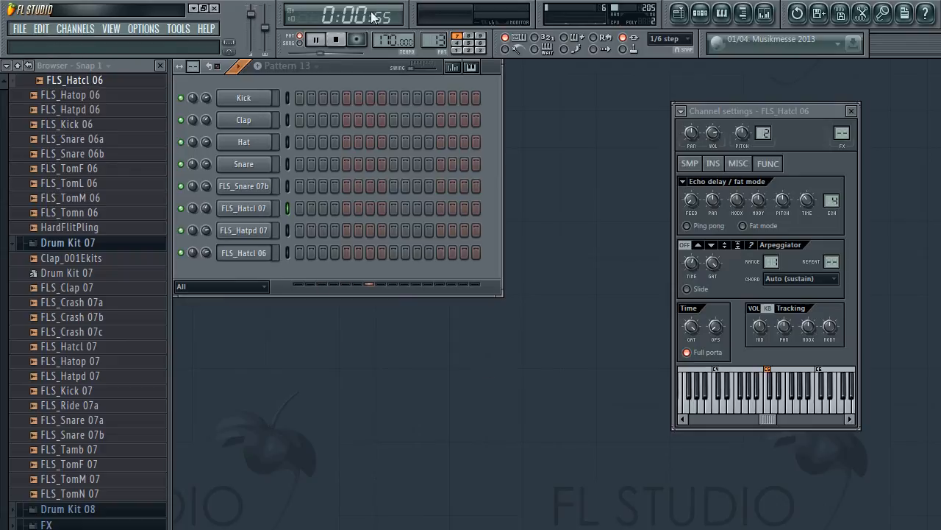
drag(431, 40, 439, 81)
key(space)
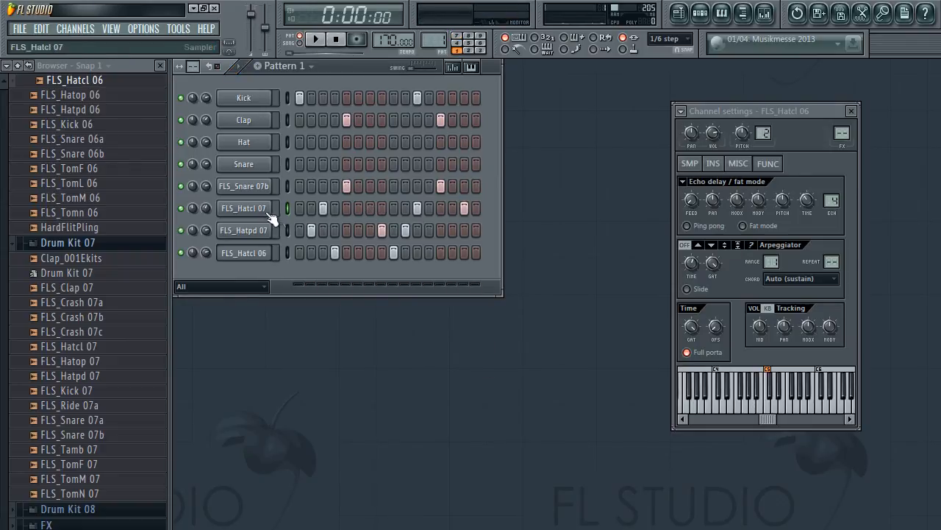
Clear step 10 of FLS_Hatpd 07, move the FLS_Hatcl 07 hit from step 11 to step 10, and play the pattern
click(405, 231)
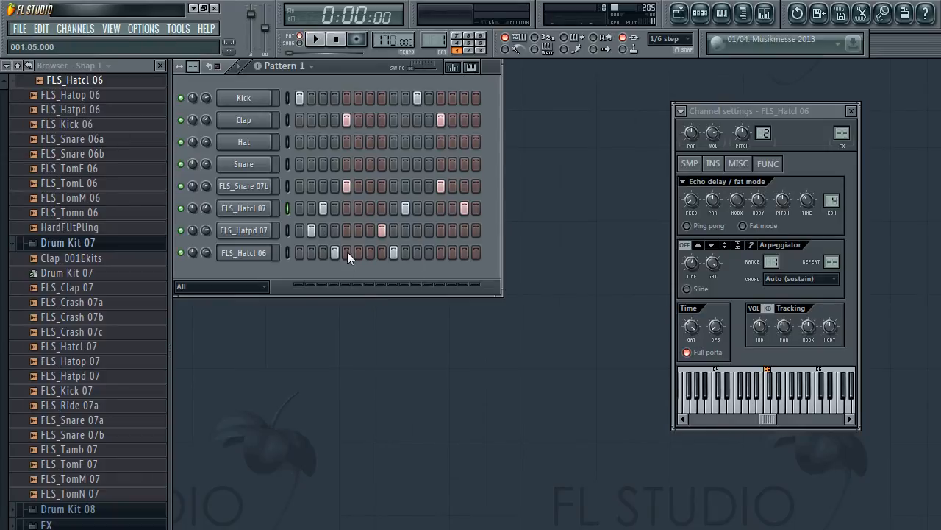
key(space)
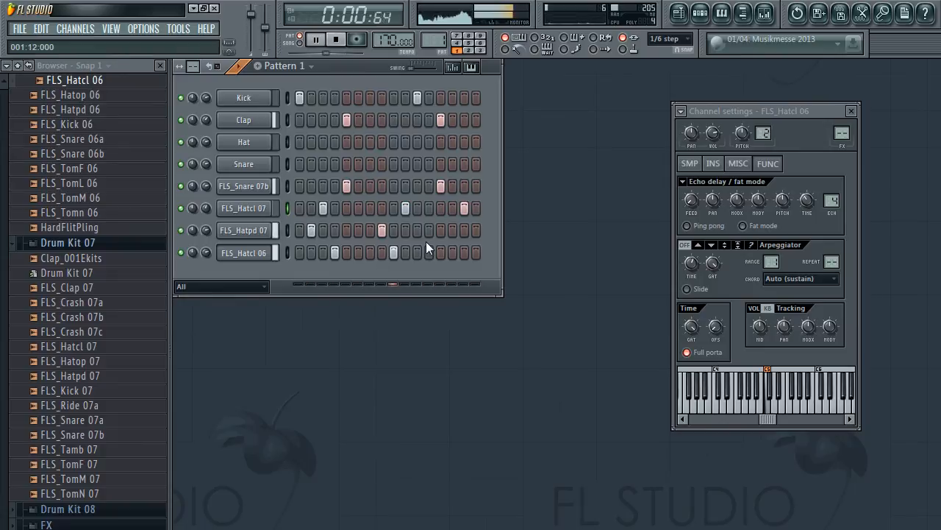
key(space)
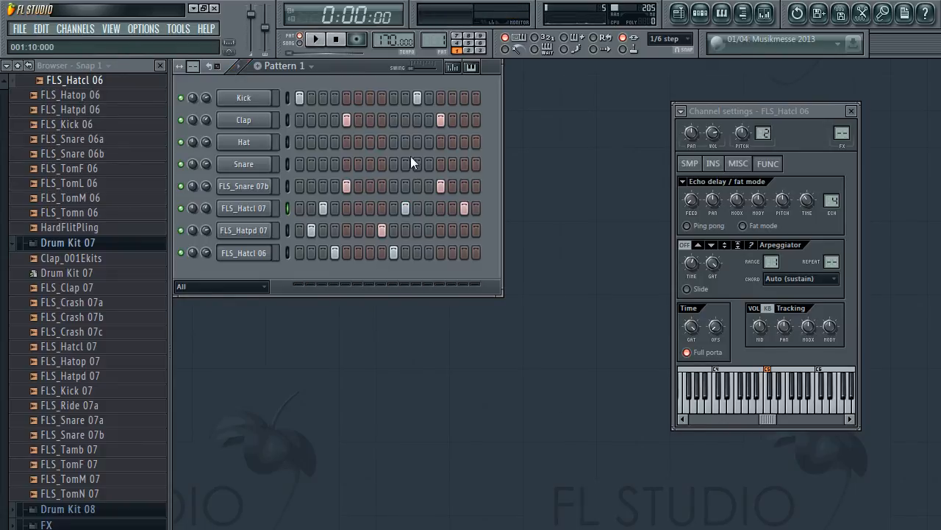
click(404, 208)
Place the Hat channel on step 7 and, while the pattern plays, try an extra Hat hit on step 14
click(370, 141)
key(space)
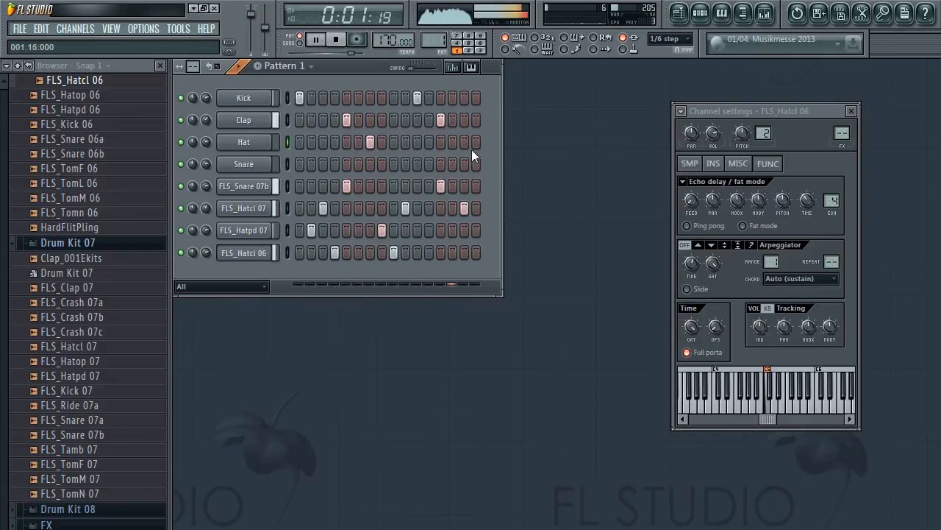
click(453, 143)
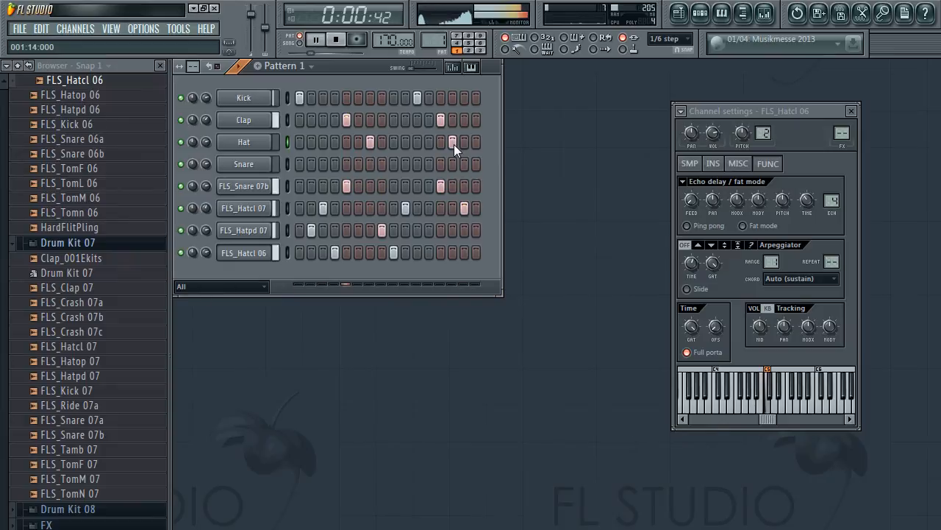
click(454, 144)
key(space)
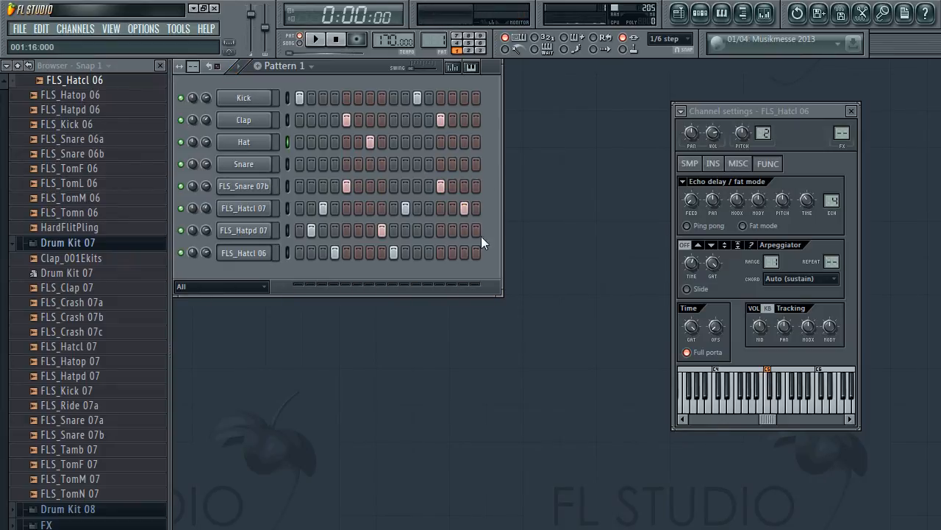
Try FLS_Hatpd 07 on step 14 and FLS_Hatcl 06 on step 16 during playback, settling on FLS_Hatpd 07 on step 16
click(450, 231)
click(476, 252)
key(space)
click(479, 251)
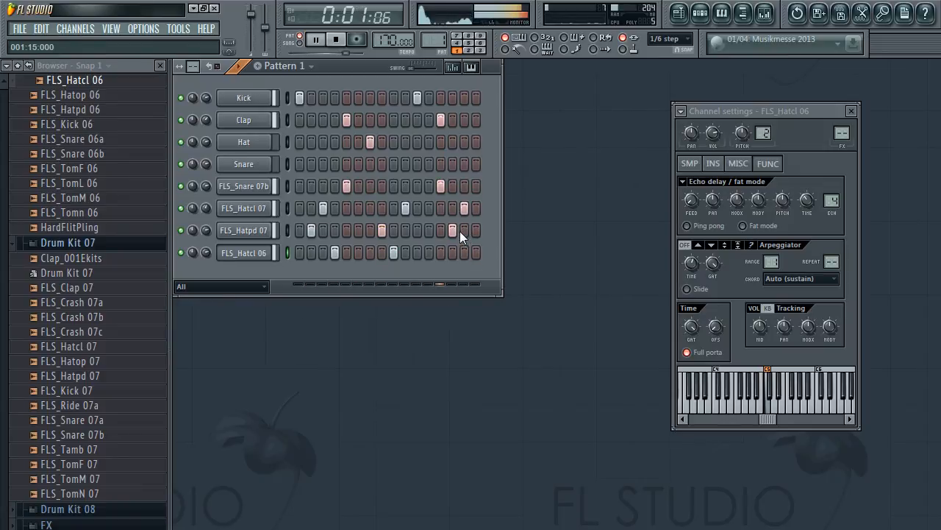
click(476, 231)
click(477, 230)
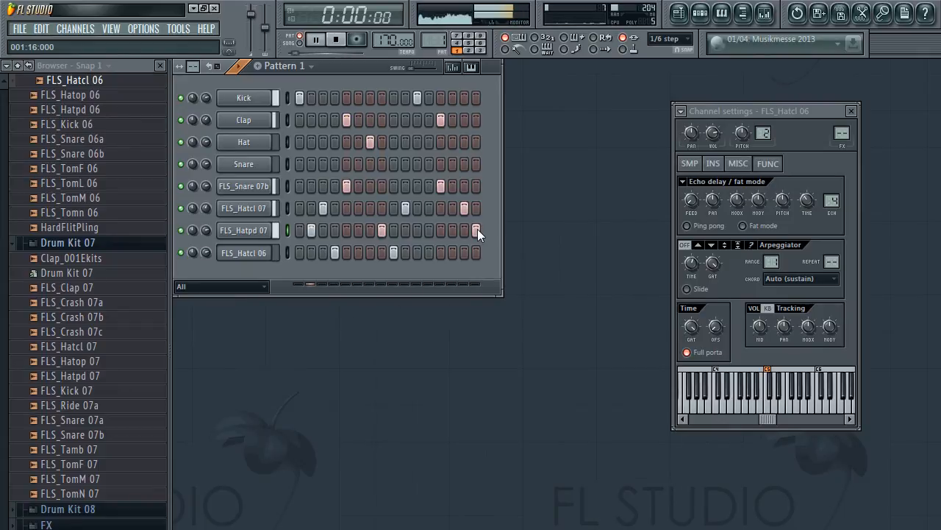
key(space)
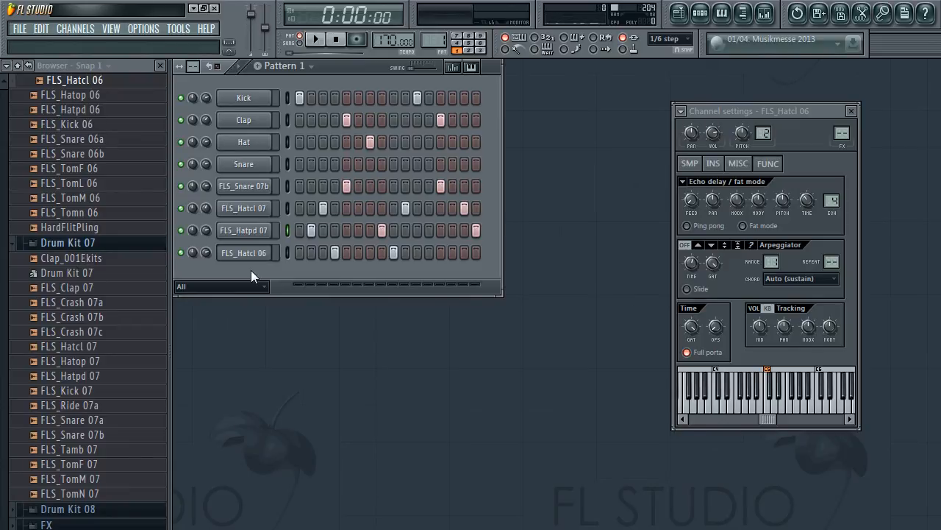
Collapse the browser folders, clear the steps of all hat channels, and undo these step edits to restore the hats
click(22, 67)
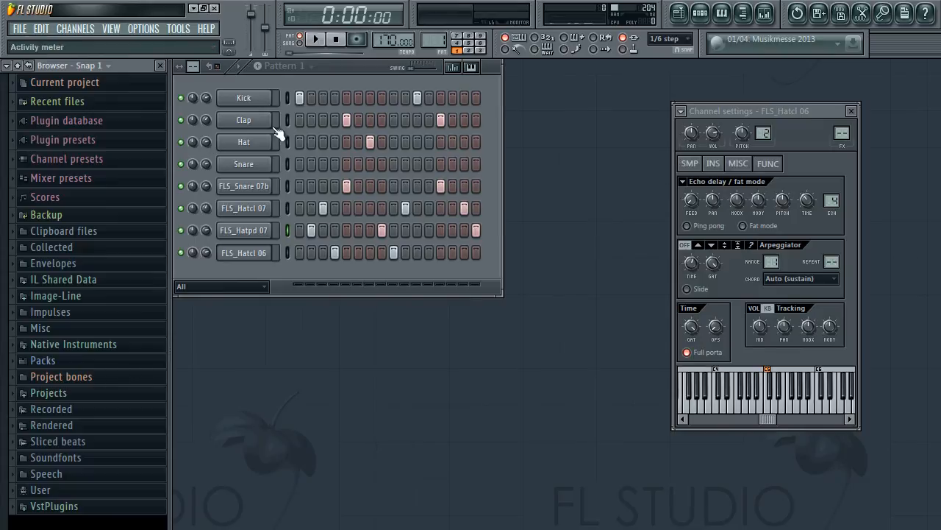
drag(318, 205, 508, 233)
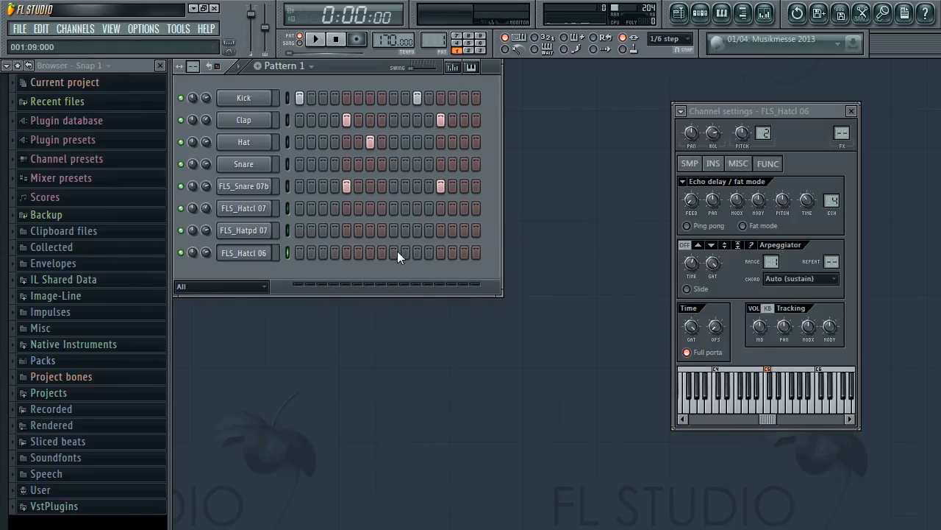
click(370, 142)
key(ctrl+z)
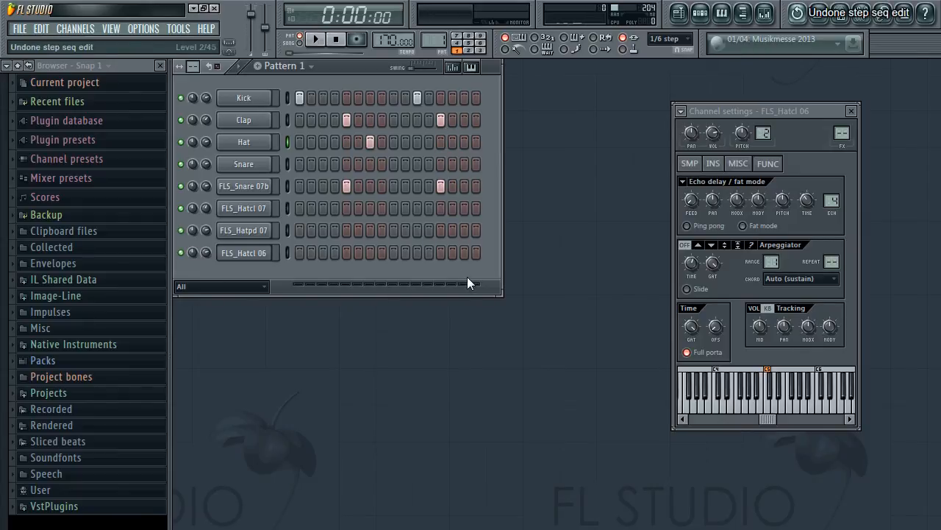
key(ctrl+alt+z)
key(ctrl+alt+z)
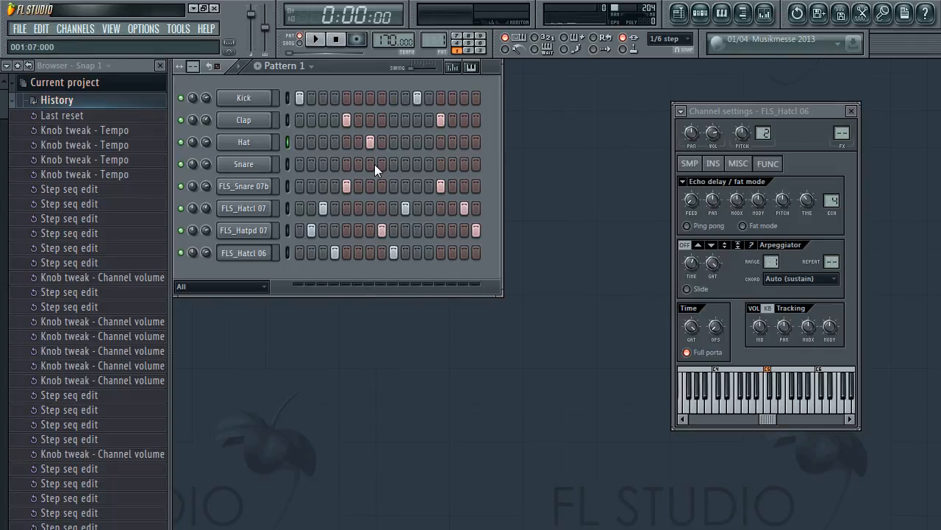
Close the browser and bring it back into view
click(160, 65)
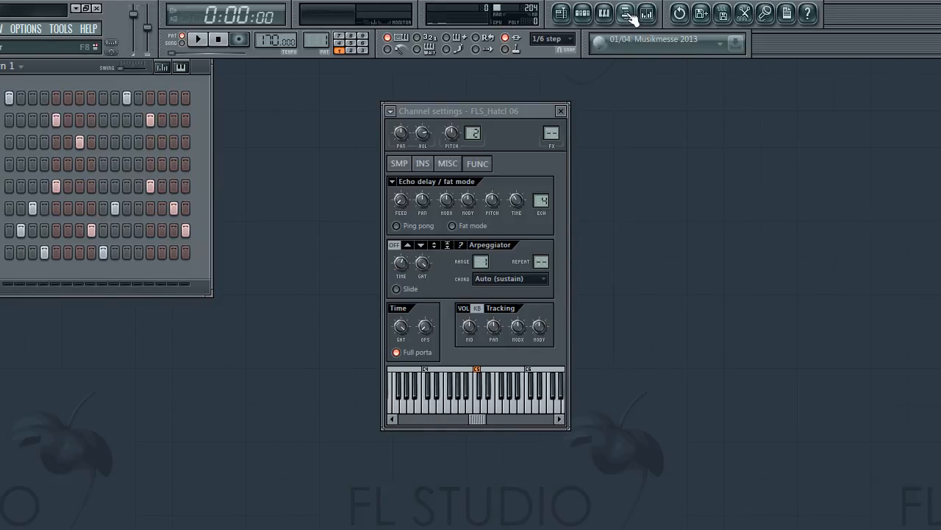
click(629, 17)
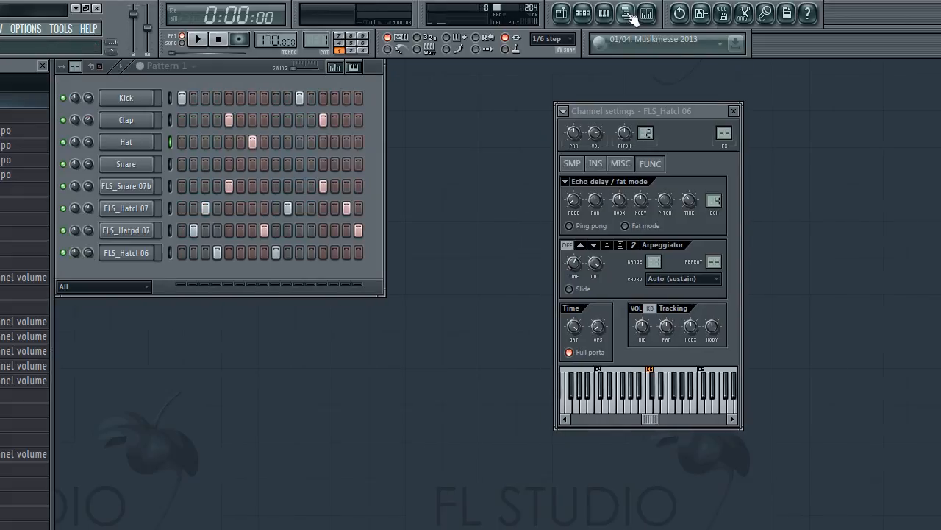